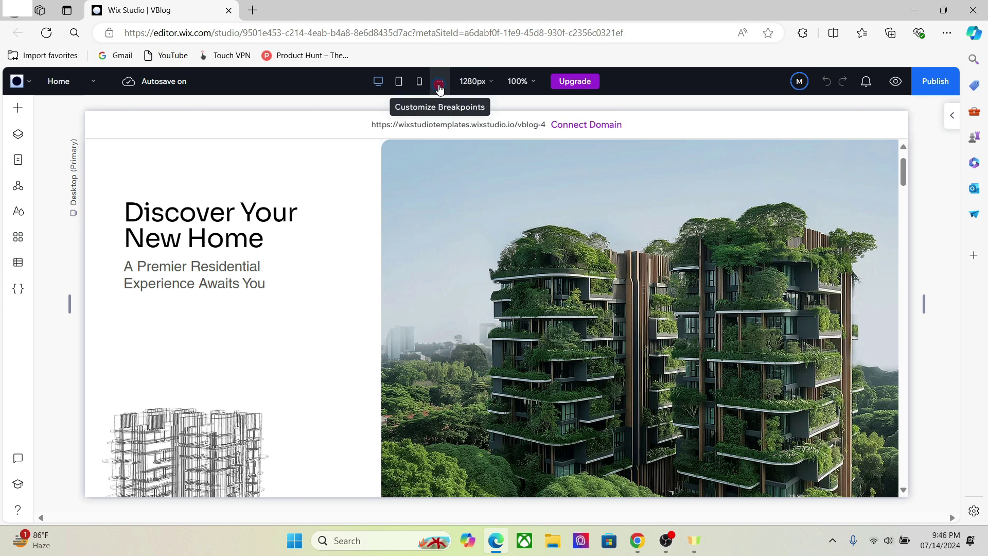
Step: Add a custom 1024 px breakpoint to the Home page
{"action": "left_click", "coordinate": [440, 82]}
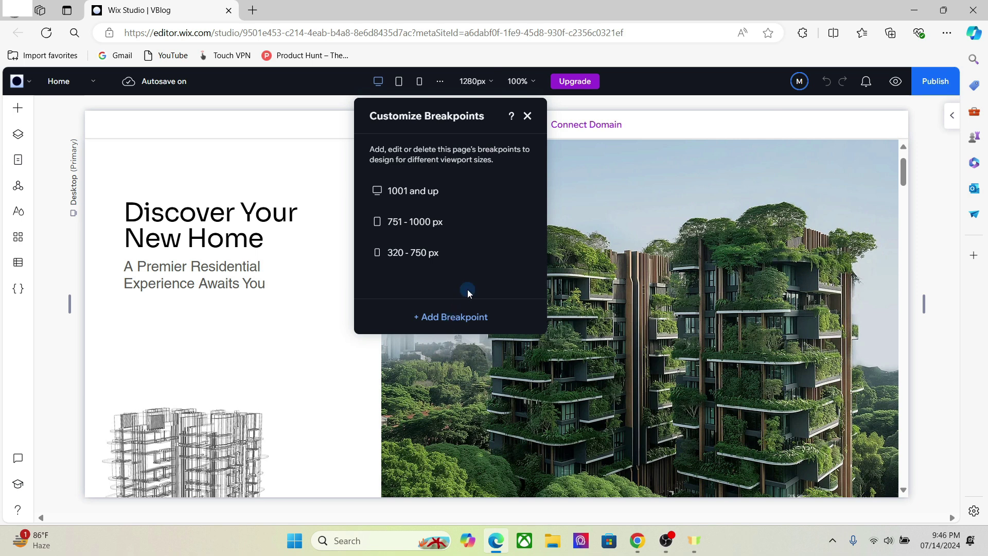
{"action": "left_click", "coordinate": [450, 317]}
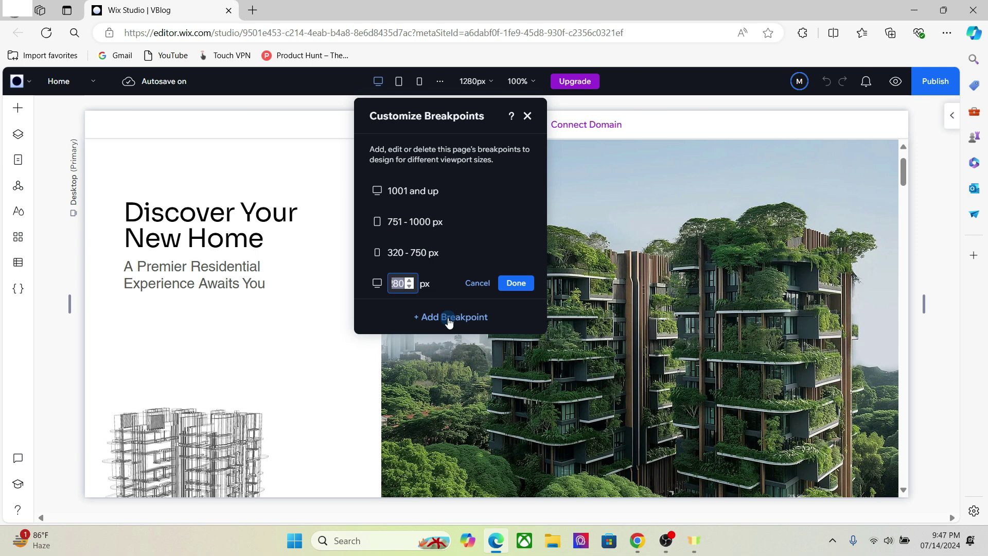
{"action": "type", "text": "1"}
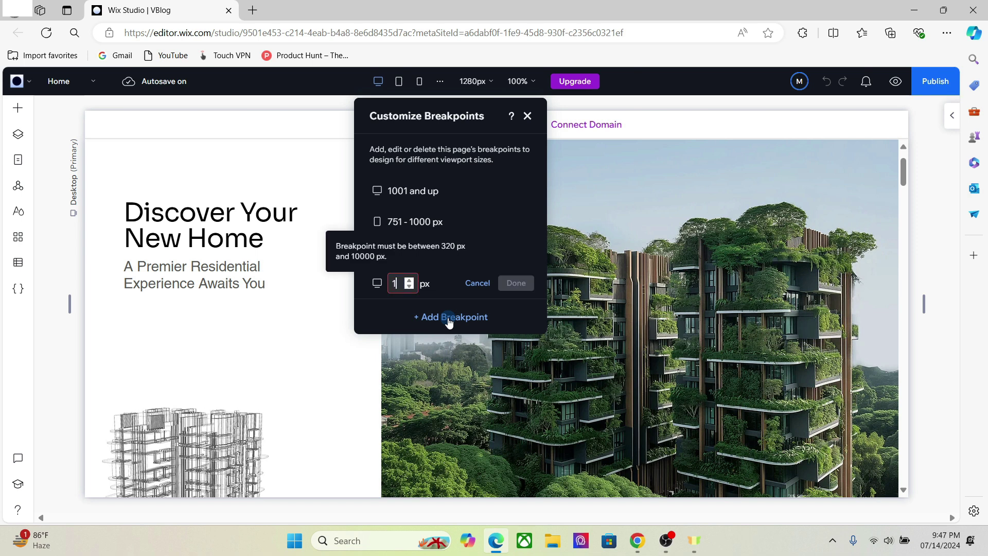
{"action": "type", "text": "024"}
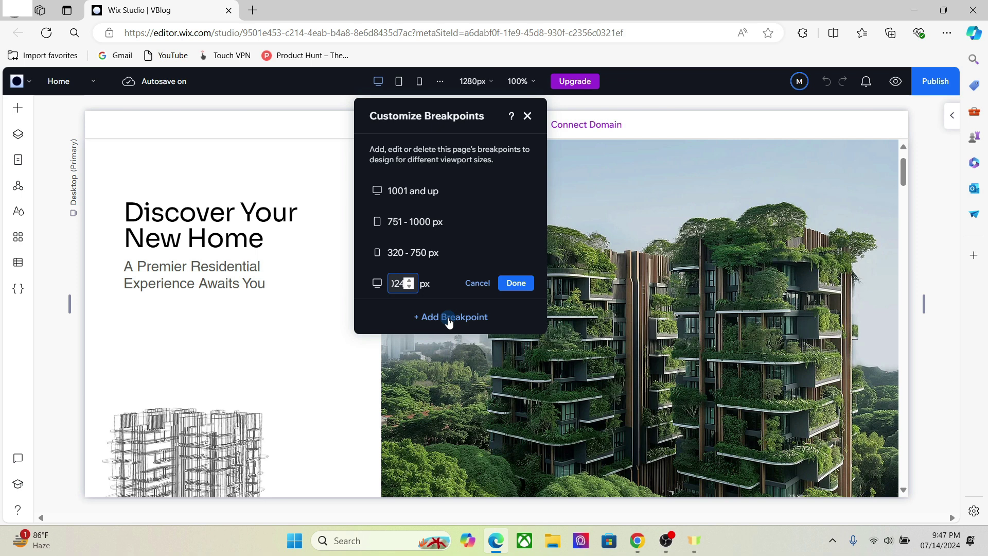
{"action": "left_click", "coordinate": [515, 284]}
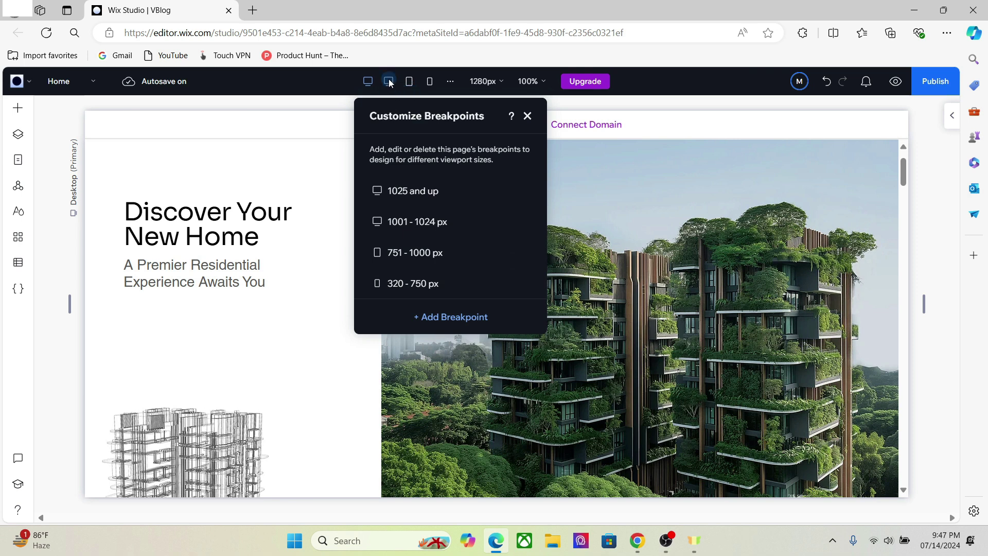
Step: Switch to the 1024px-and-below desktop breakpoint and examine the header and hero section layout
{"action": "left_click", "coordinate": [389, 83]}
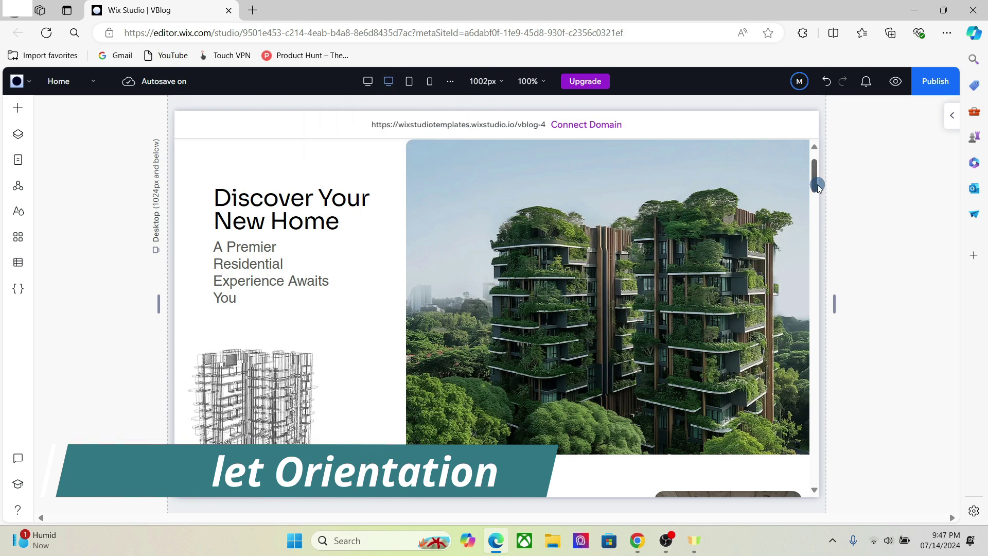
{"action": "left_click", "coordinate": [816, 186]}
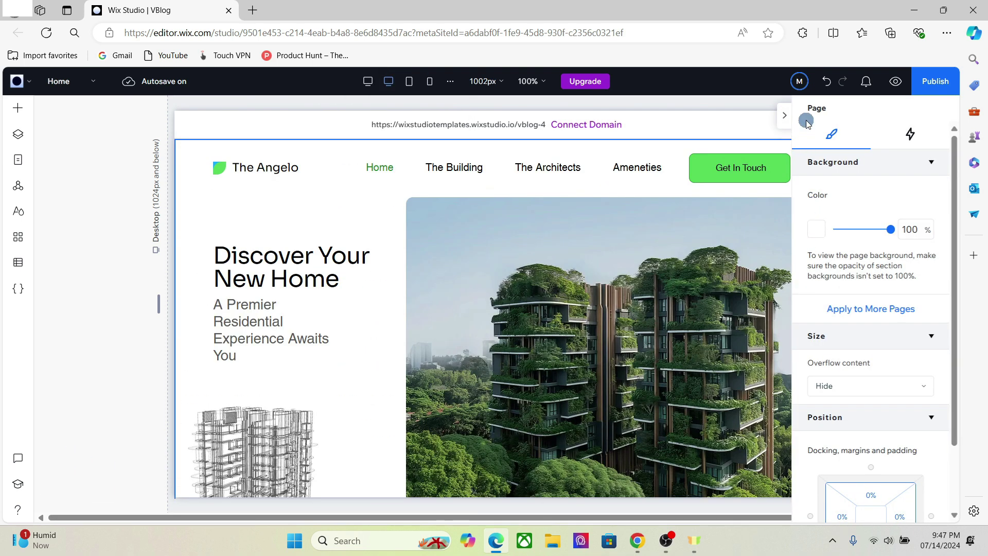
{"action": "left_click", "coordinate": [781, 116]}
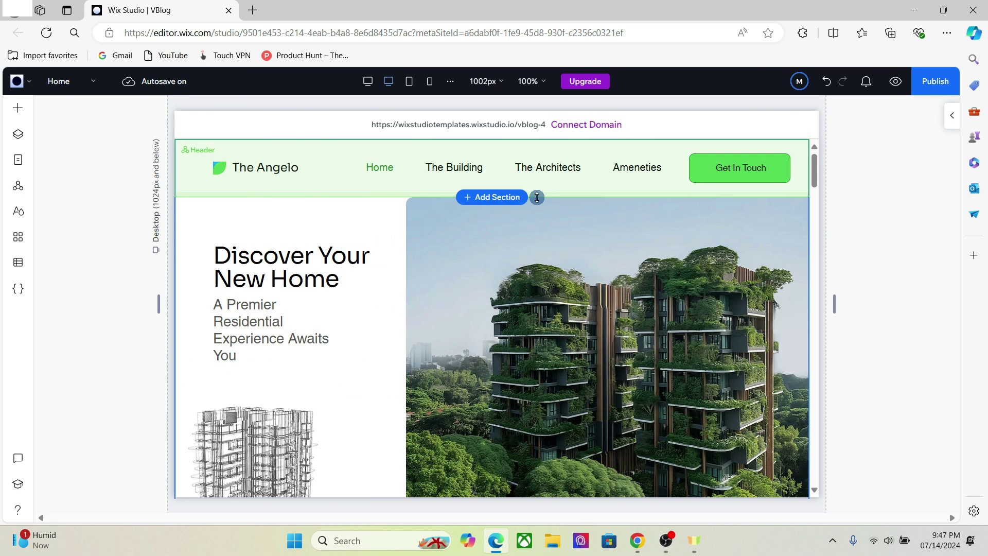
{"action": "left_click", "coordinate": [510, 281]}
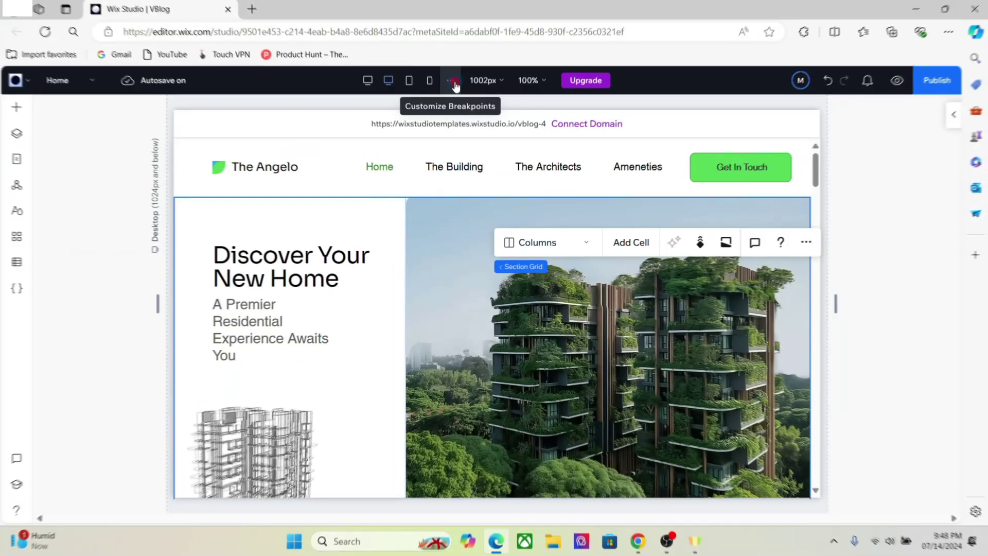
Step: Add a 1920 px breakpoint to the Home page
{"action": "left_click", "coordinate": [450, 81]}
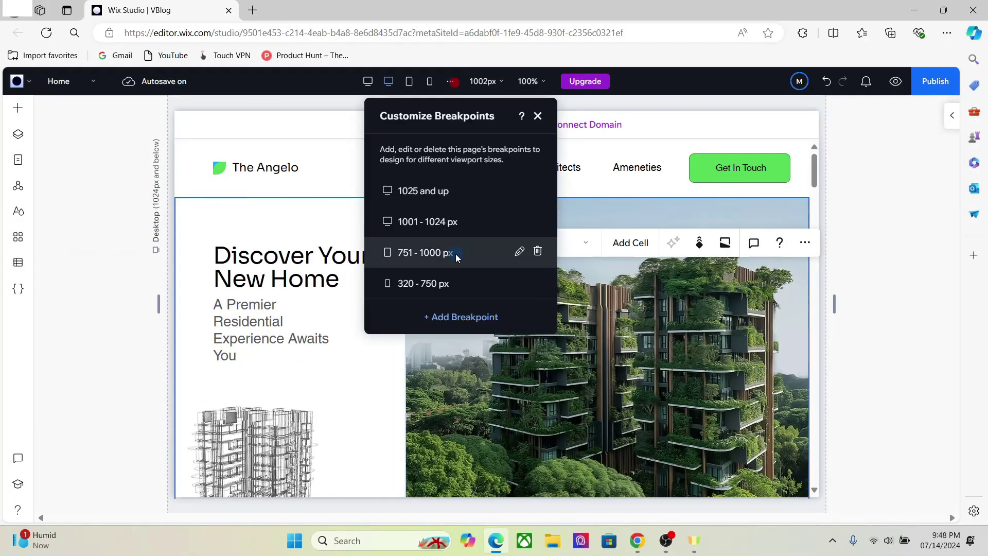
{"action": "left_click", "coordinate": [444, 317]}
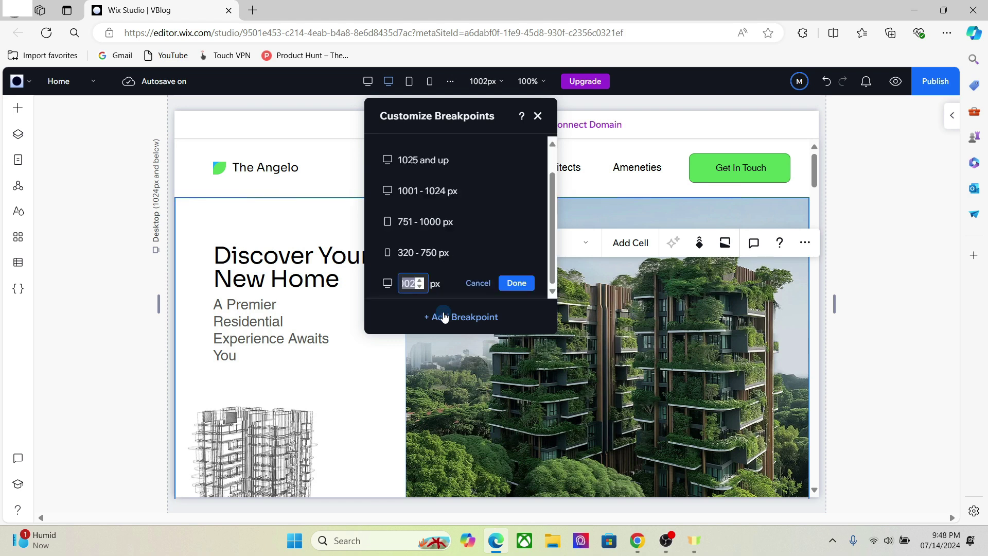
{"action": "type", "text": "1920"}
{"action": "left_click", "coordinate": [514, 286]}
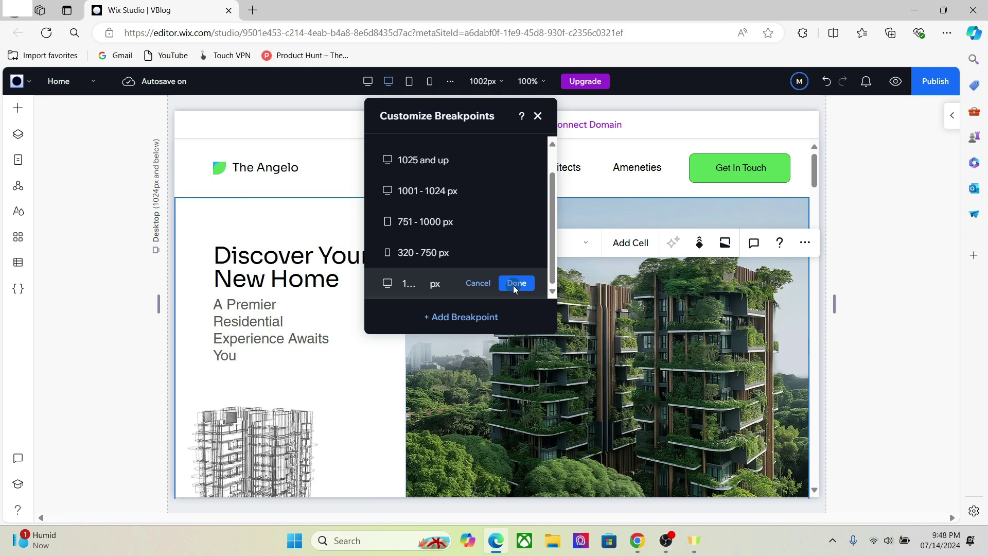
Step: Add a 1440 px breakpoint to the Home page and review the breakpoint list
{"action": "left_click", "coordinate": [460, 318]}
{"action": "type", "text": "44"}
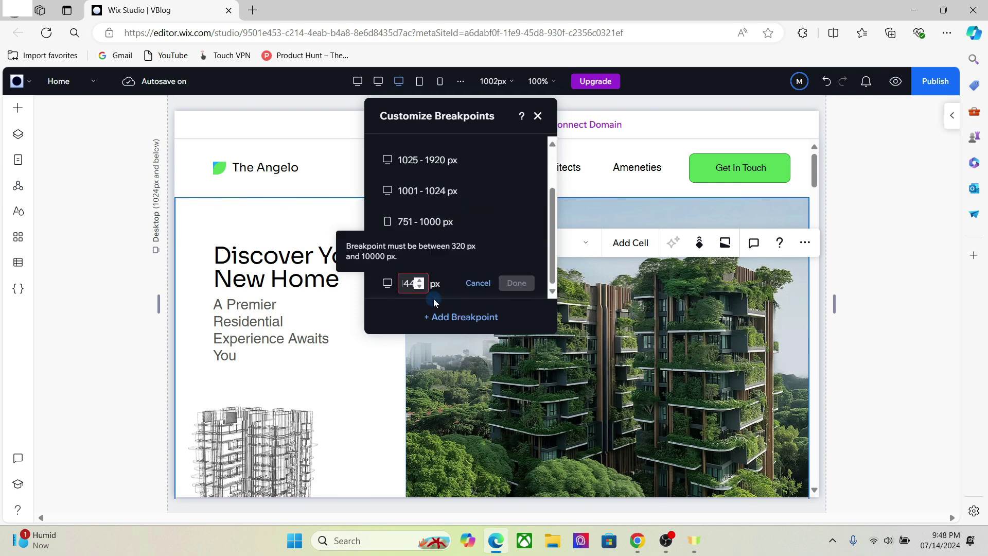
{"action": "type", "text": "0"}
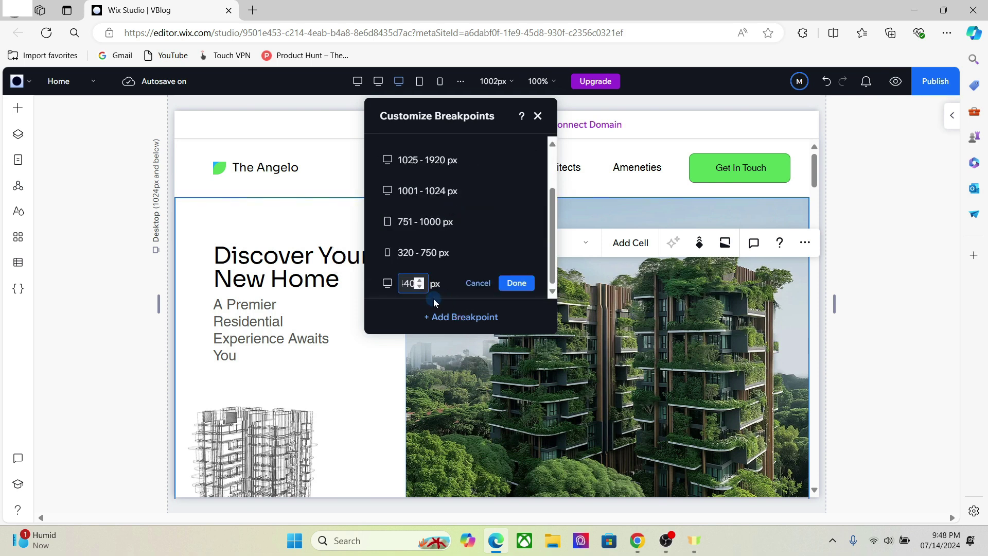
{"action": "left_click", "coordinate": [517, 283]}
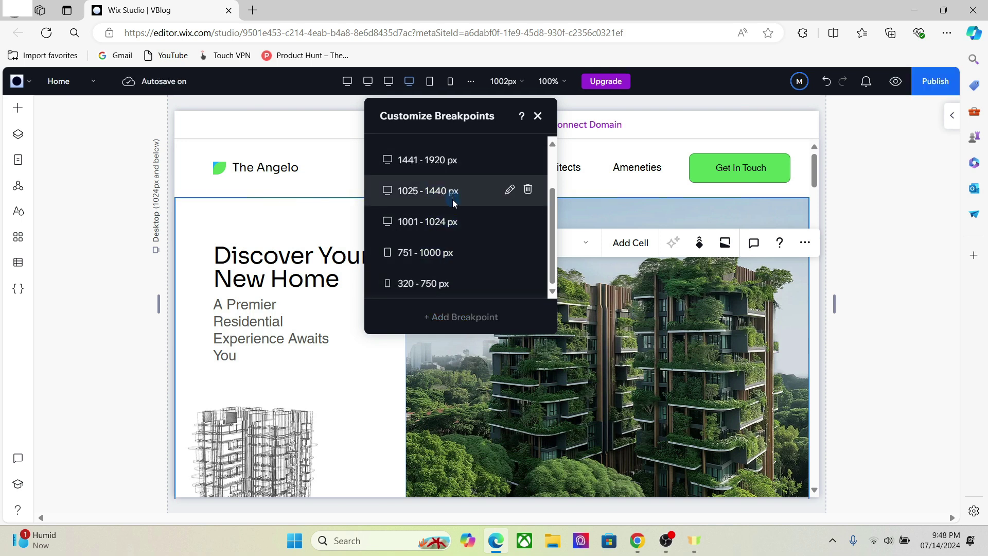
{"action": "left_click", "coordinate": [562, 160]}
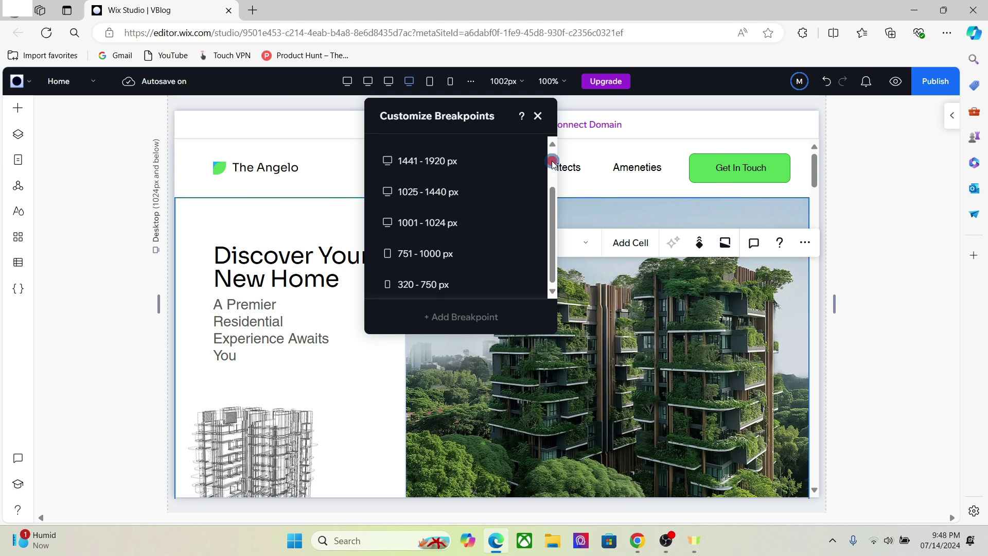
{"action": "scroll", "coordinate": [494, 195], "scroll_direction": "up", "scroll_amount": 2}
{"action": "scroll", "coordinate": [479, 198], "scroll_direction": "down", "scroll_amount": 2}
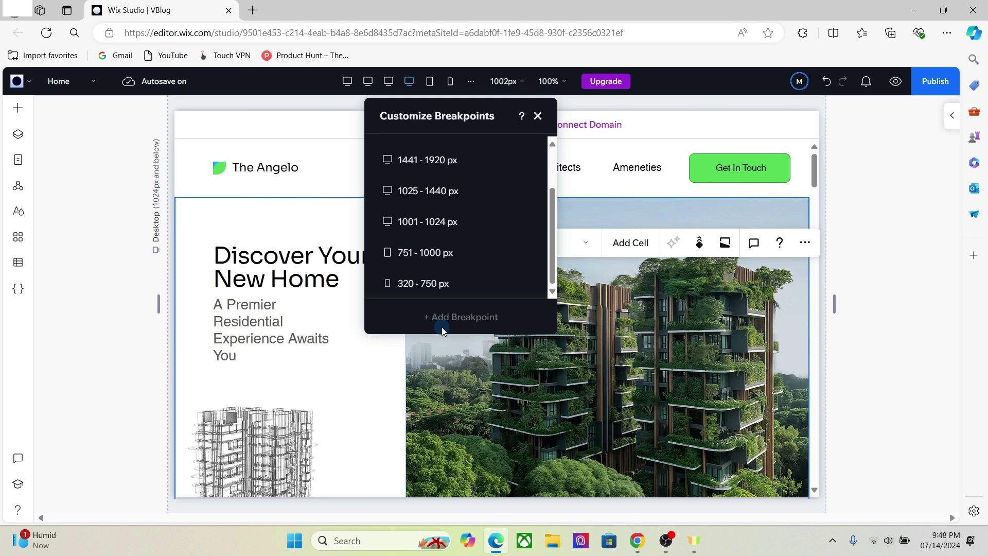
Step: Show the Home page at the primary Desktop breakpoint and zoom the canvas out to 70% to examine its full width
{"action": "left_click", "coordinate": [347, 81]}
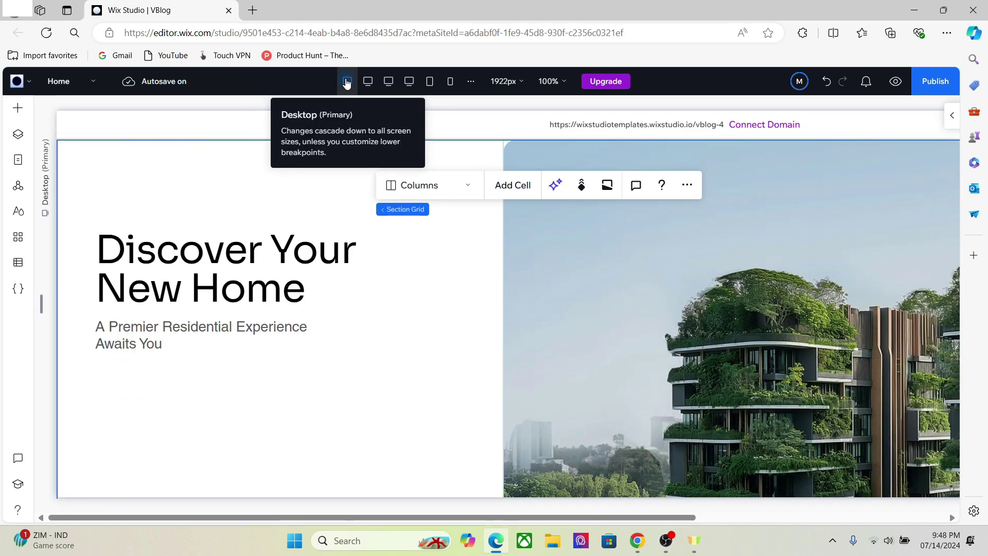
{"action": "left_click_drag", "start_coordinate": [152, 520], "coordinate": [473, 528]}
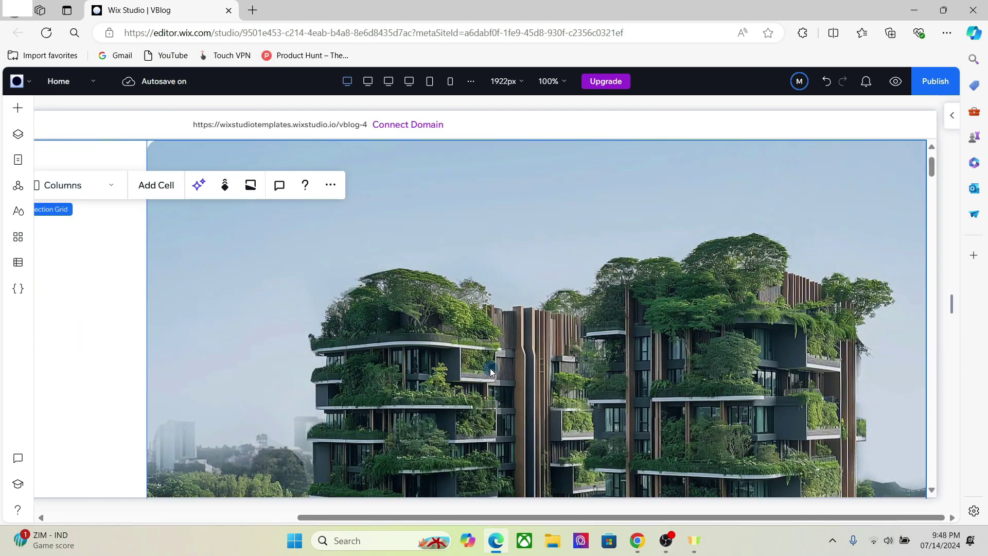
{"action": "left_click", "coordinate": [551, 81]}
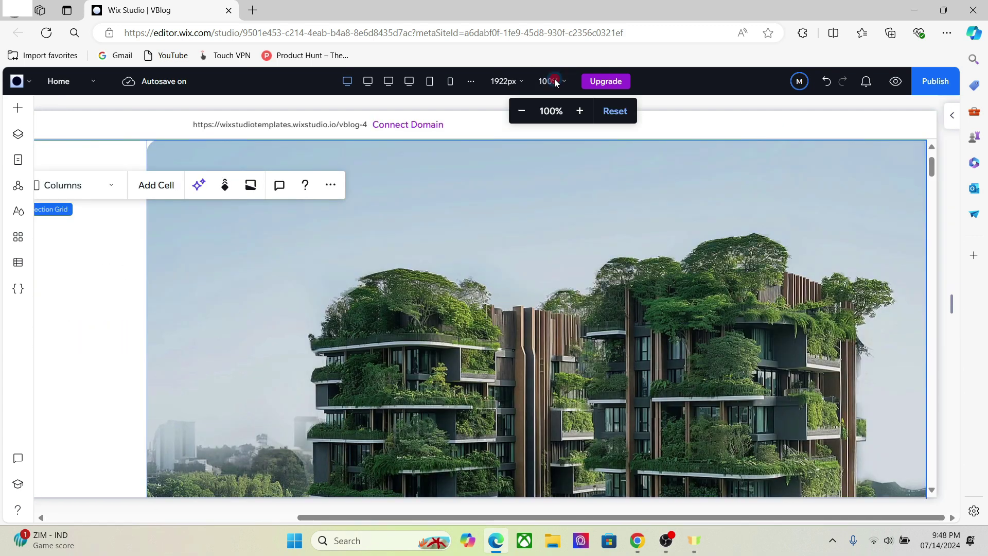
{"action": "left_click", "coordinate": [523, 111]}
{"action": "left_click", "coordinate": [522, 111]}
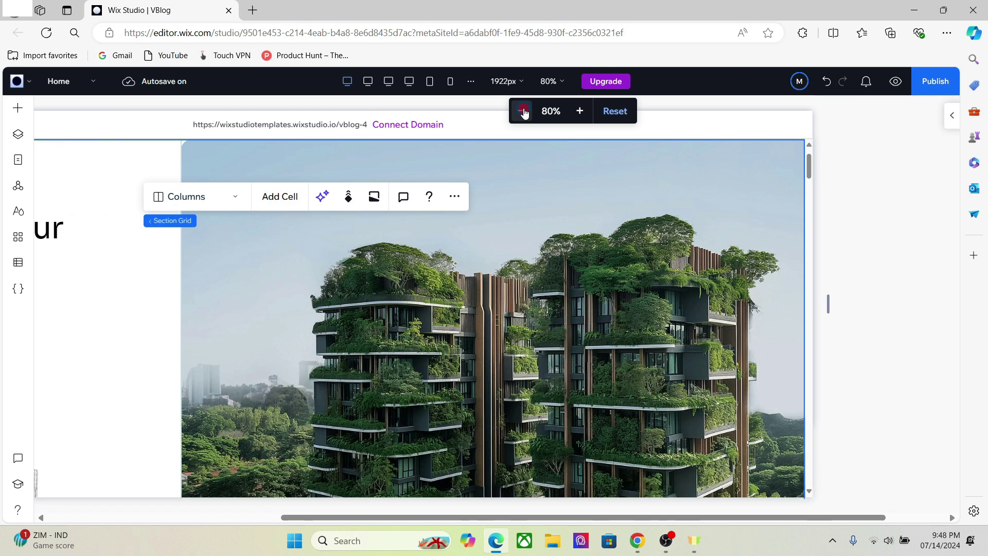
{"action": "left_click_drag", "start_coordinate": [298, 518], "coordinate": [192, 517]}
{"action": "left_click", "coordinate": [562, 78]}
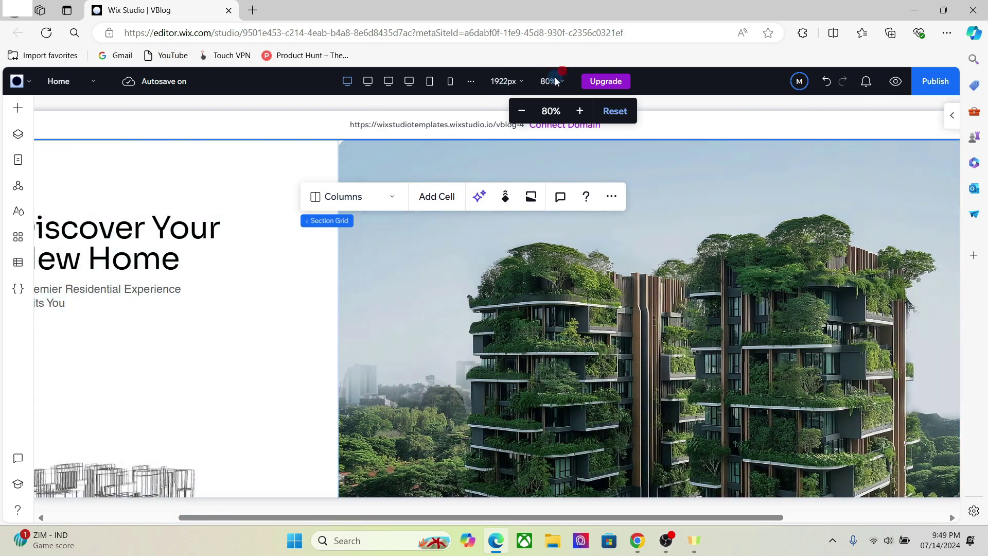
{"action": "left_click", "coordinate": [523, 111]}
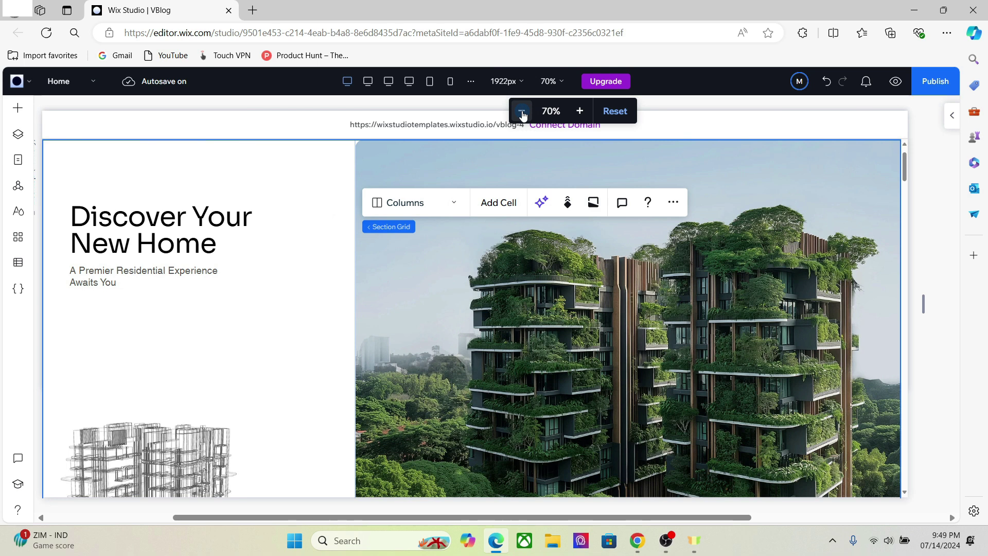
Step: Open the Privacy Policy page and check which breakpoints it has, leaving them unedited
{"action": "mouse_move", "coordinate": [356, 280]}
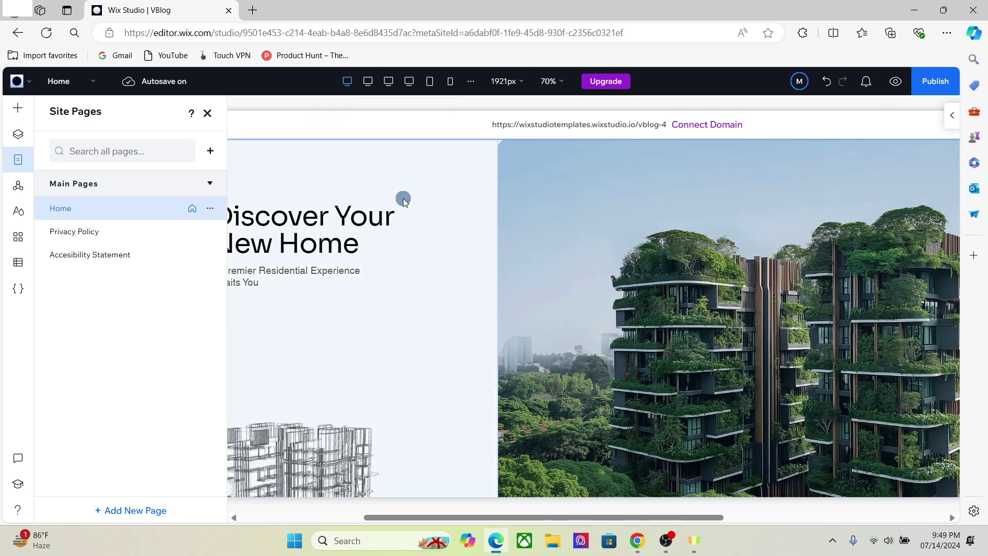
{"action": "left_click", "coordinate": [103, 236]}
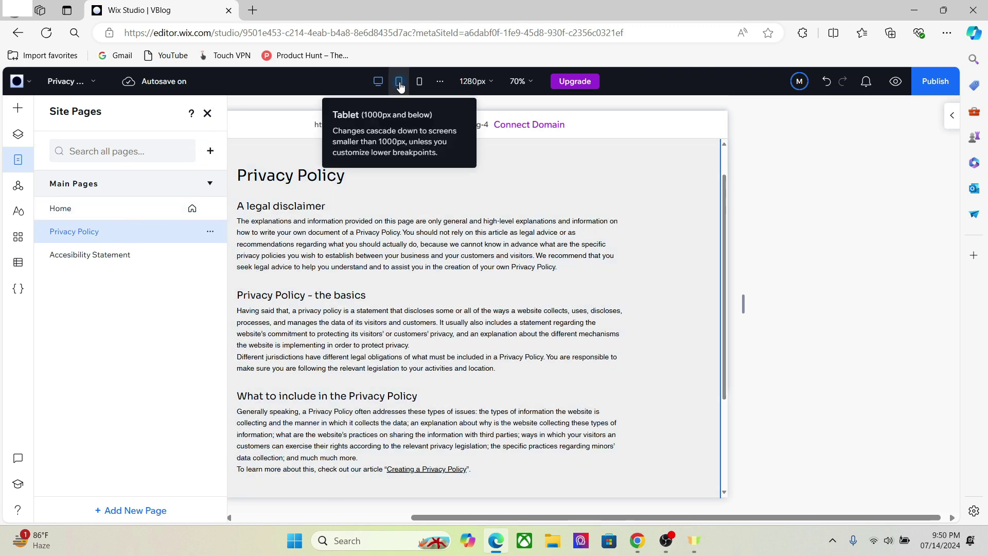
{"action": "left_click", "coordinate": [441, 82]}
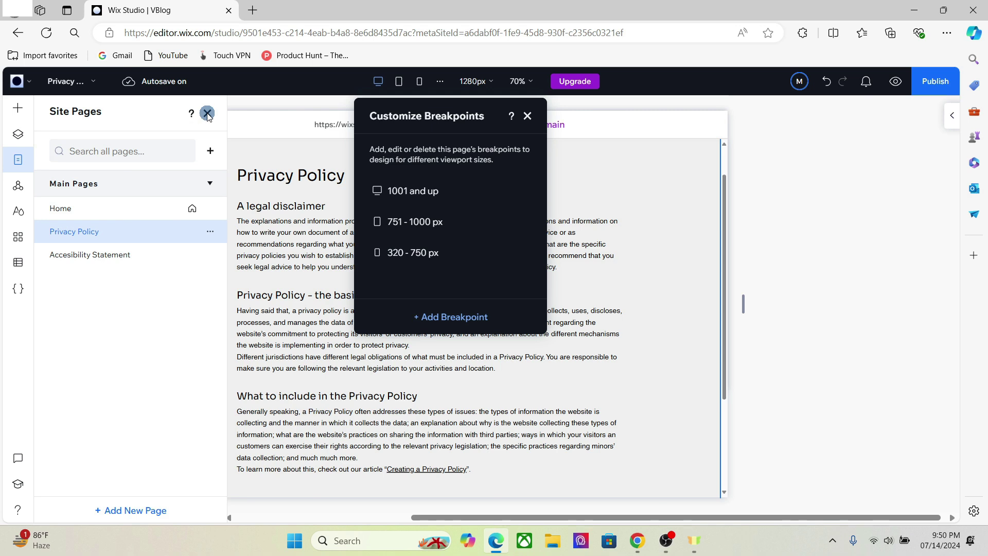
{"action": "left_click", "coordinate": [17, 195]}
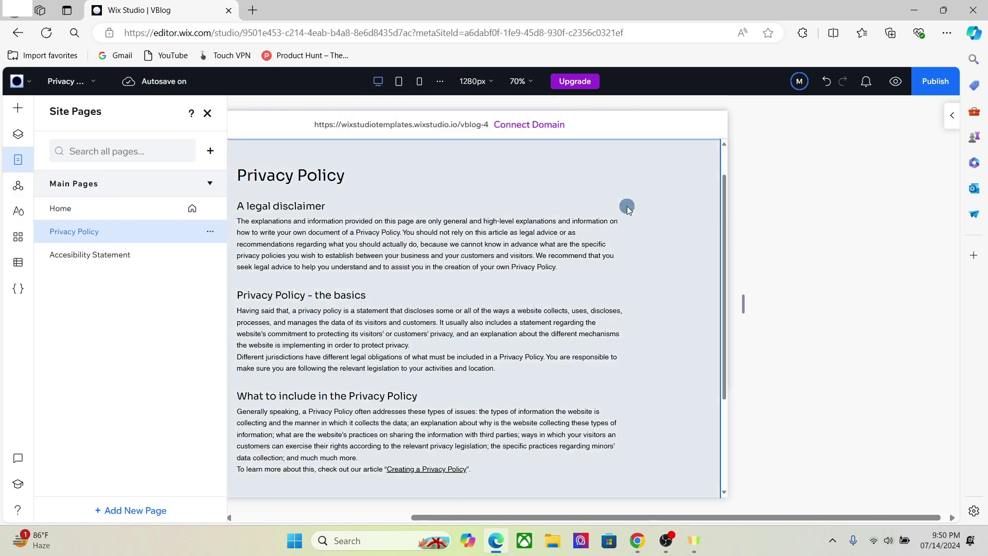
{"action": "left_click", "coordinate": [724, 164]}
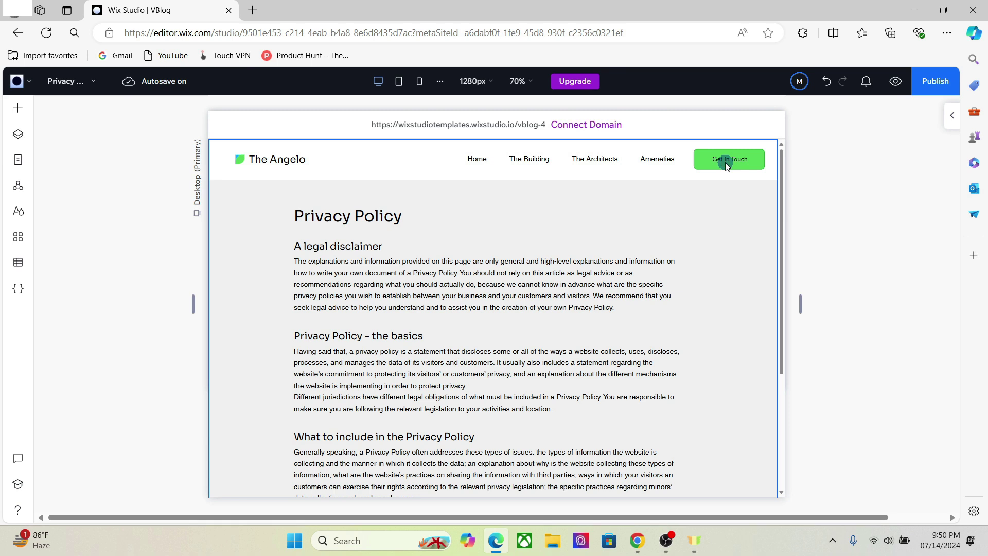
Step: Add a 1440 px breakpoint to the site header from the Privacy Policy page
{"action": "left_click", "coordinate": [528, 82]}
{"action": "left_click", "coordinate": [548, 111]}
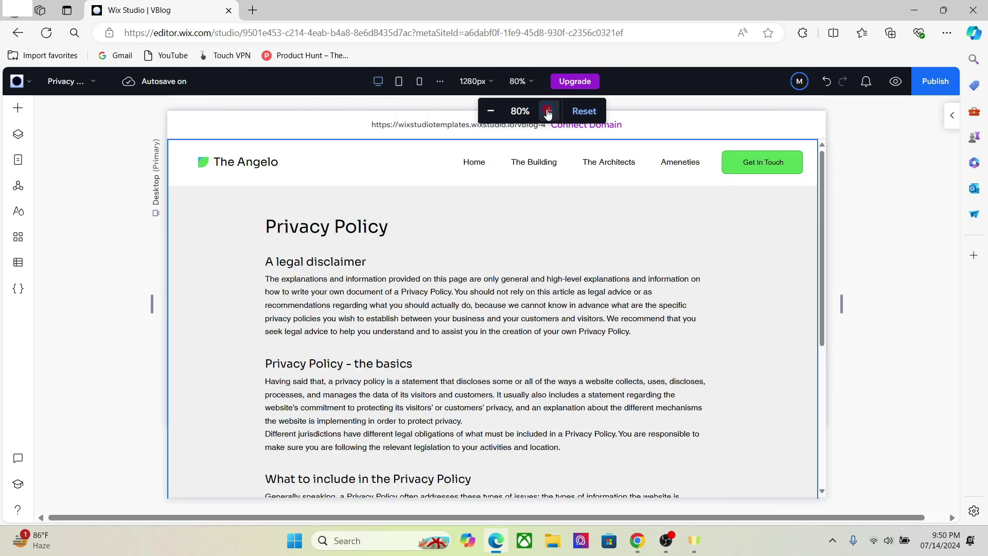
{"action": "left_click", "coordinate": [548, 111]}
{"action": "left_click", "coordinate": [548, 111]}
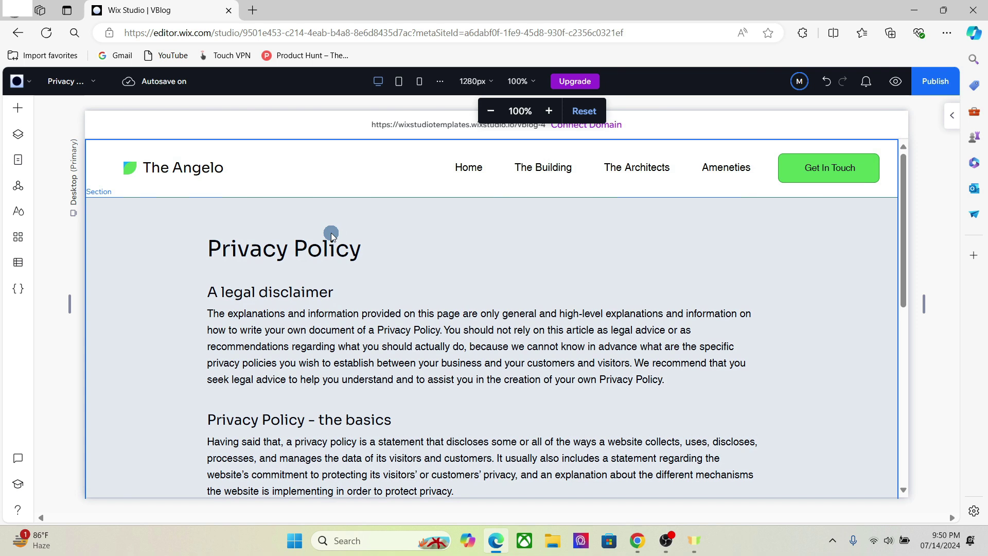
{"action": "left_click", "coordinate": [289, 161]}
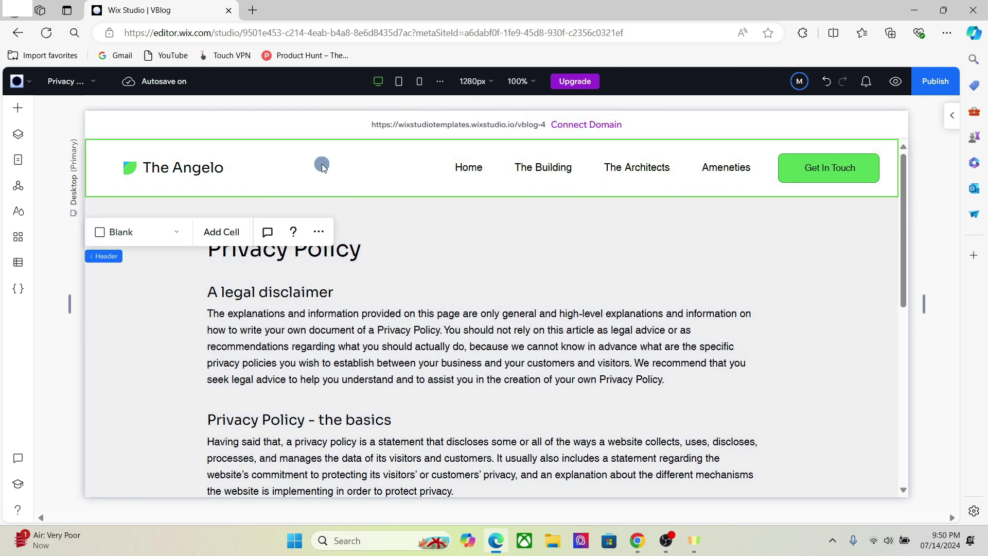
{"action": "left_click", "coordinate": [440, 81]}
{"action": "left_click", "coordinate": [443, 318]}
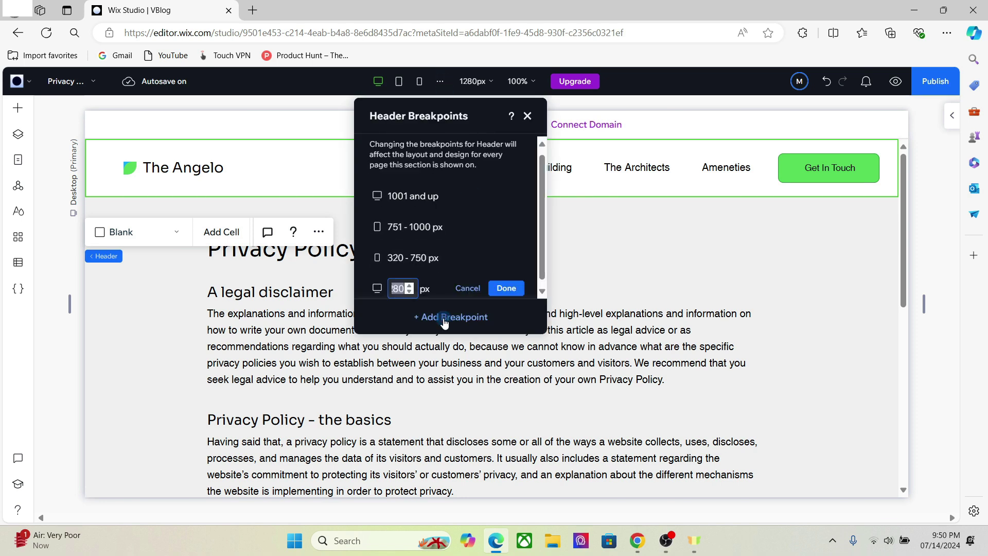
{"action": "type", "text": "1440"}
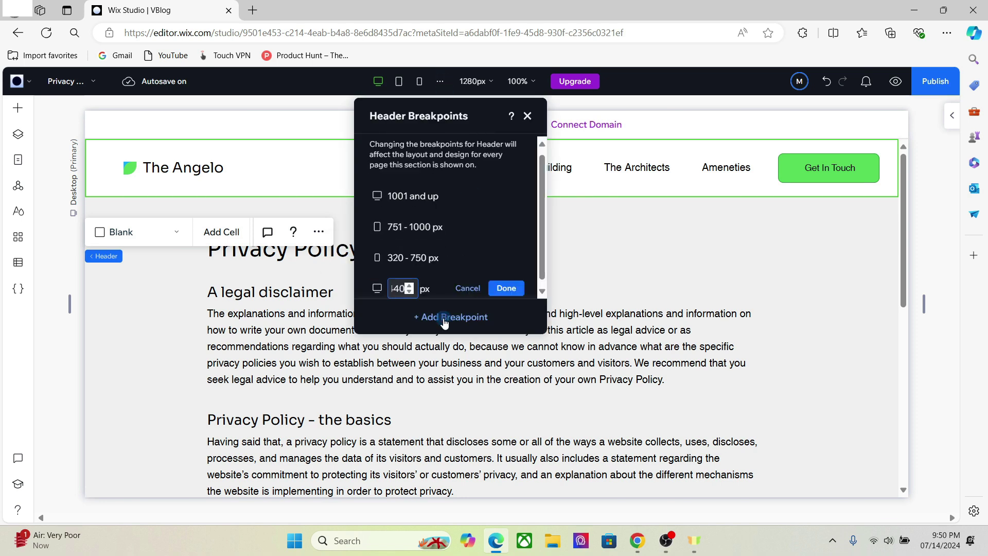
{"action": "left_click", "coordinate": [513, 288]}
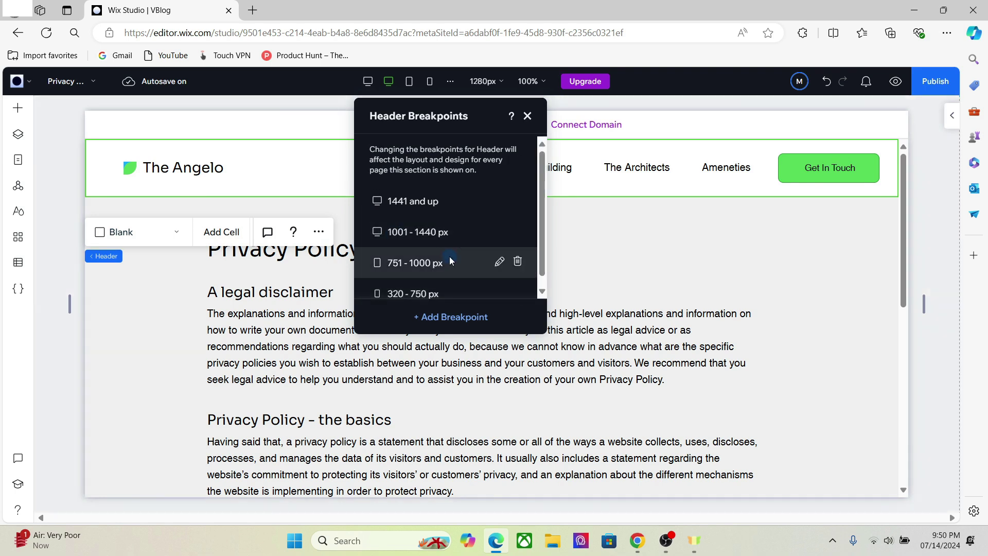
{"action": "left_click", "coordinate": [418, 149]}
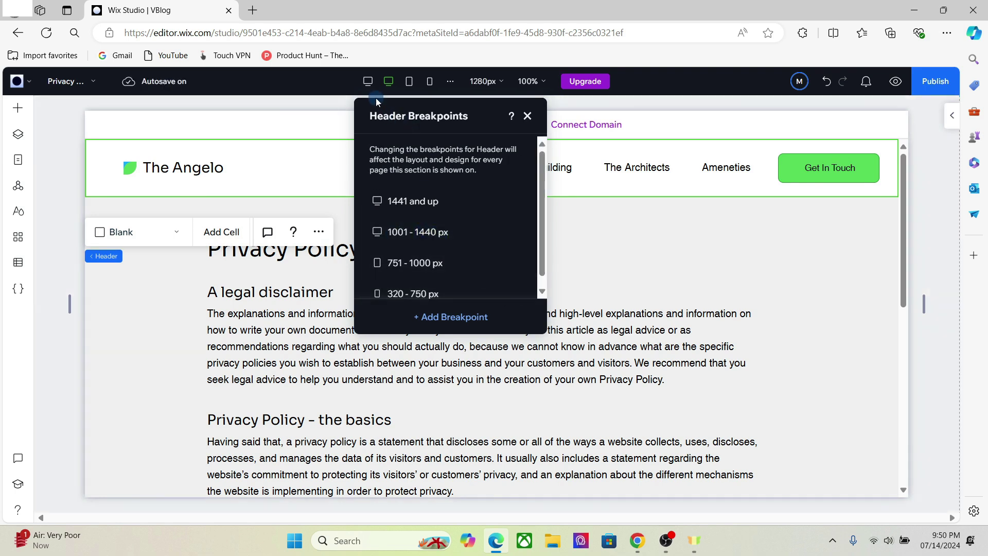
Step: Compare the breakpoints available for the Privacy Policy page's content section, header and footer by selecting each one
{"action": "left_click", "coordinate": [306, 333]}
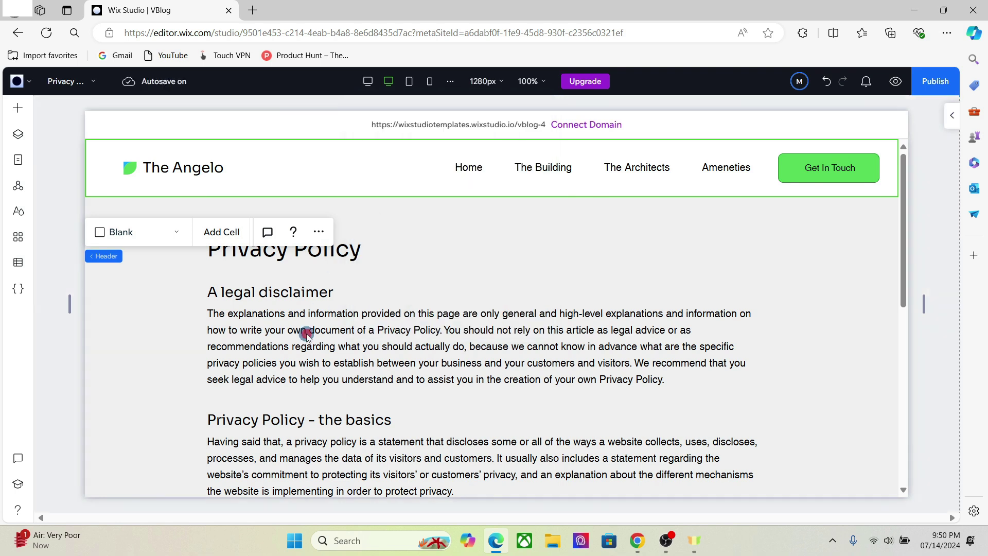
{"action": "left_click", "coordinate": [156, 311]}
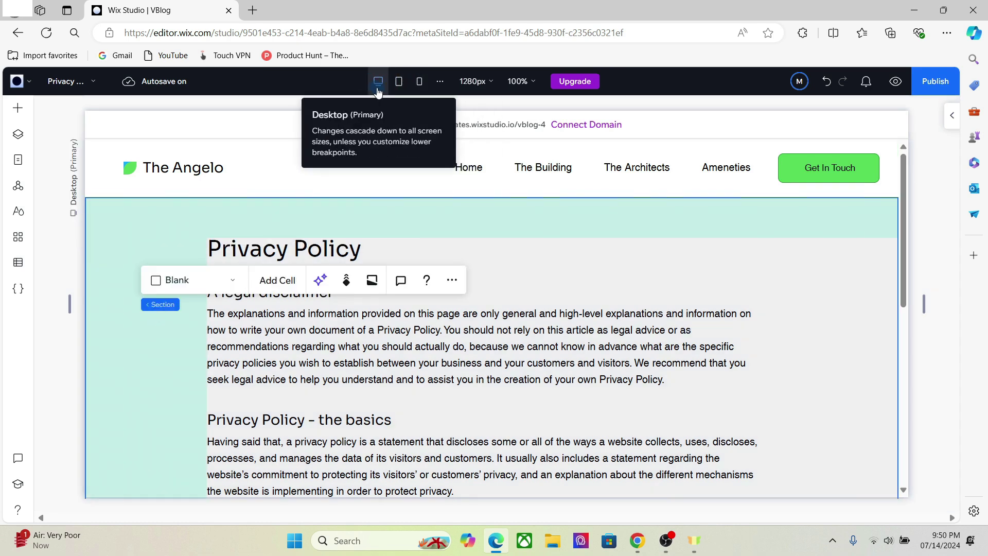
{"action": "left_click", "coordinate": [305, 162]}
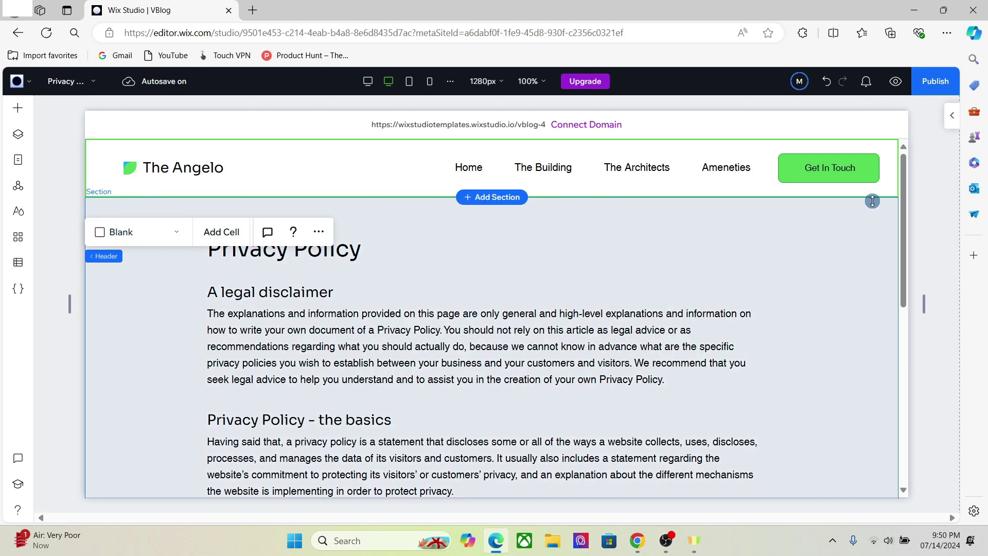
{"action": "left_click_drag", "start_coordinate": [906, 199], "coordinate": [906, 433]}
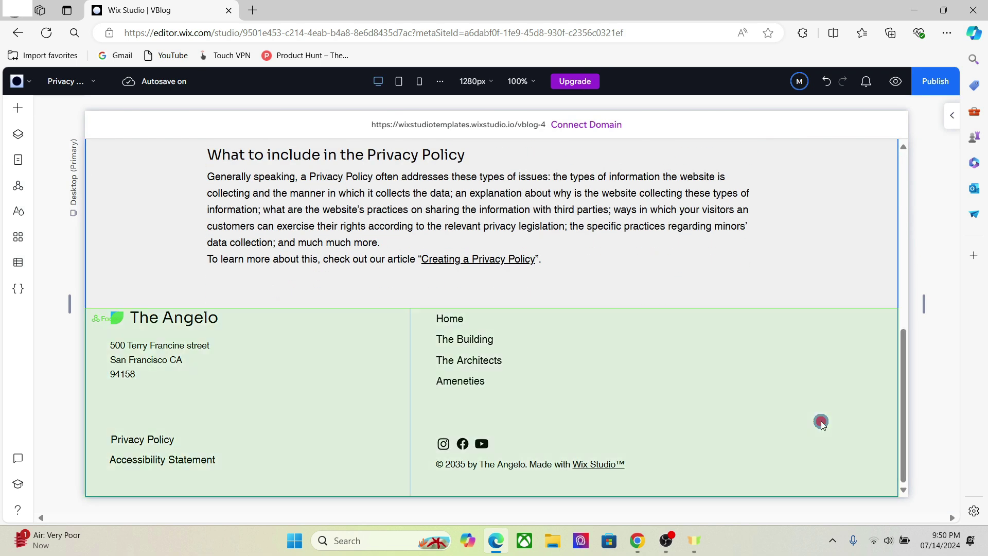
{"action": "left_click", "coordinate": [820, 419]}
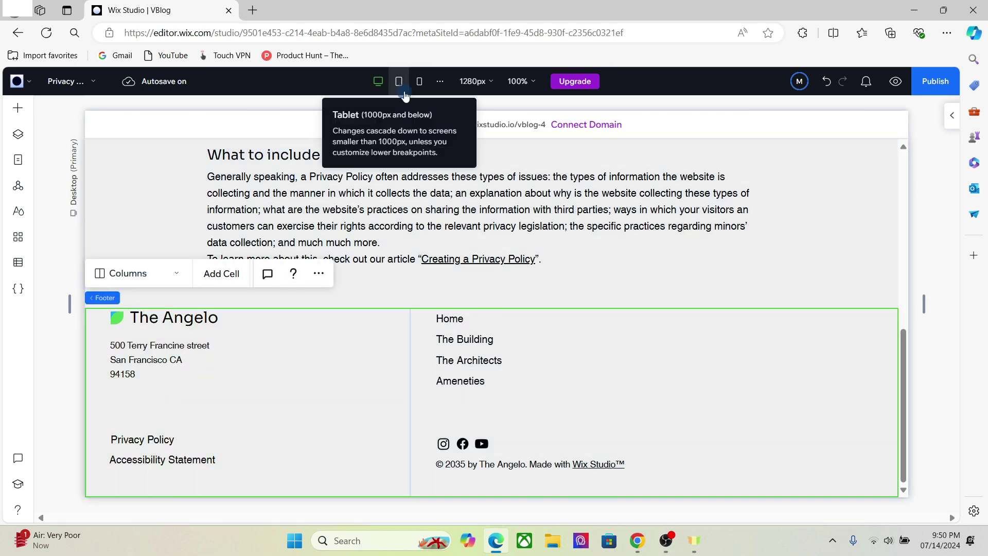
{"action": "left_click", "coordinate": [835, 255]}
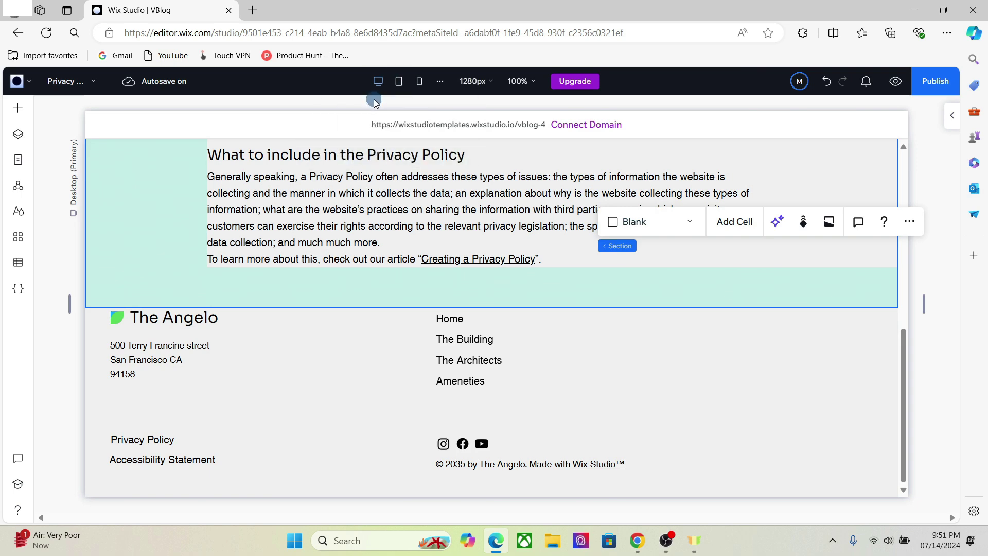
{"action": "left_click", "coordinate": [906, 298]}
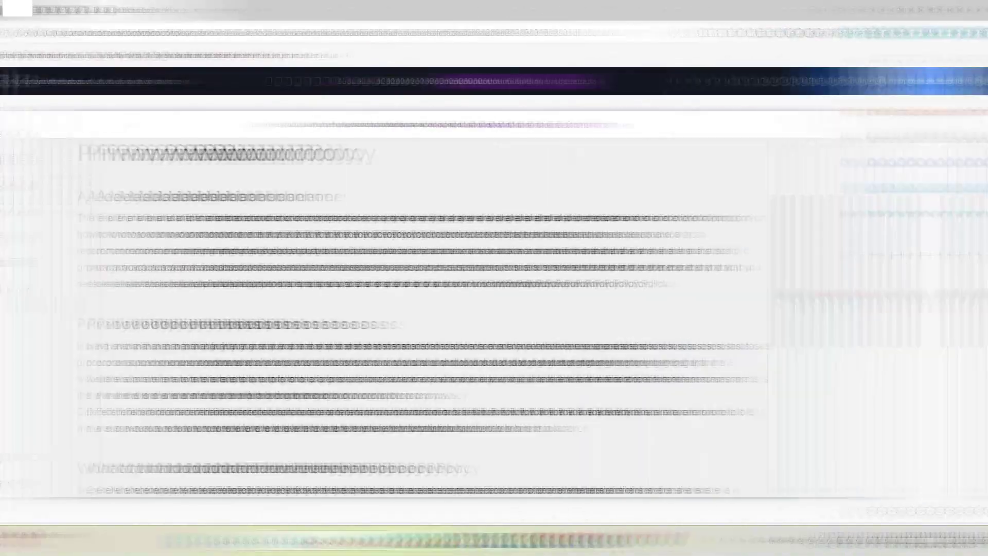
{"action": "left_click_drag", "start_coordinate": [928, 296], "coordinate": [925, 222]}
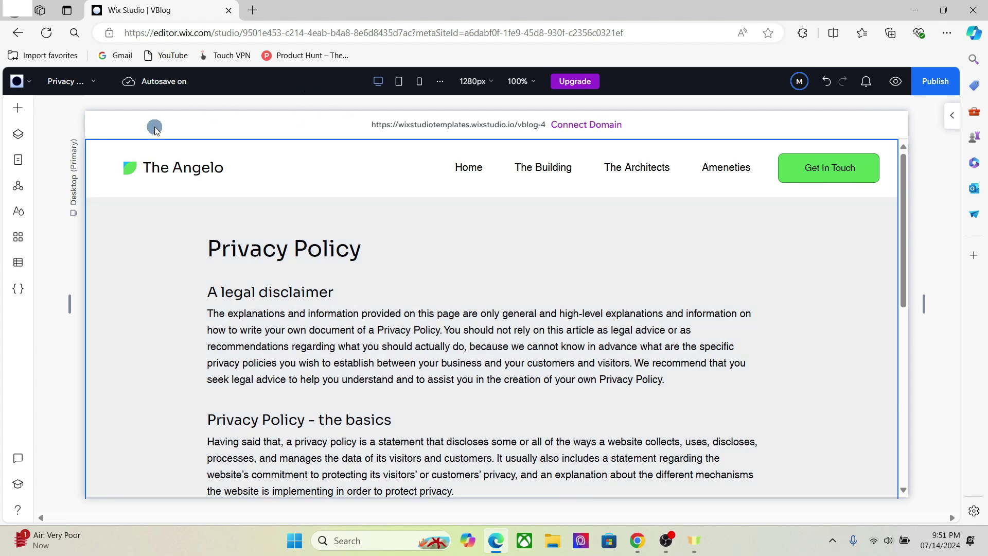
Step: Open the Home page and zoom the canvas out to 70% to show its header and full width
{"action": "left_click", "coordinate": [18, 158]}
{"action": "left_click", "coordinate": [81, 209]}
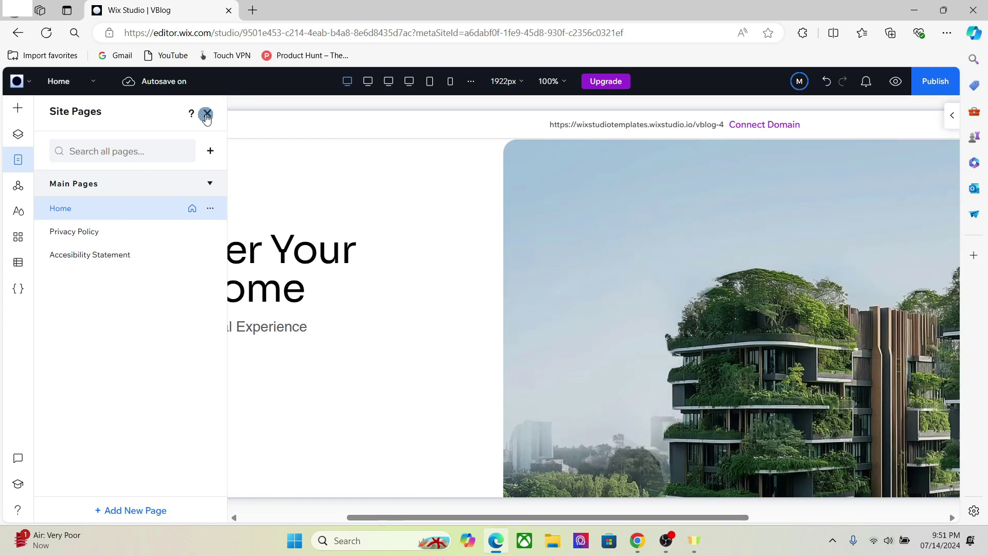
{"action": "left_click", "coordinate": [206, 114]}
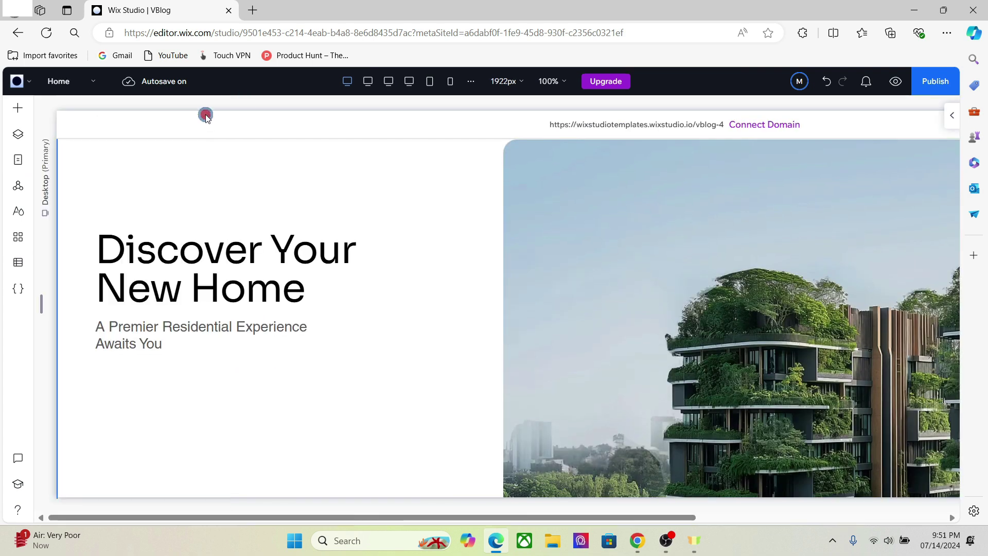
{"action": "left_click", "coordinate": [550, 81]}
{"action": "left_click", "coordinate": [529, 114]}
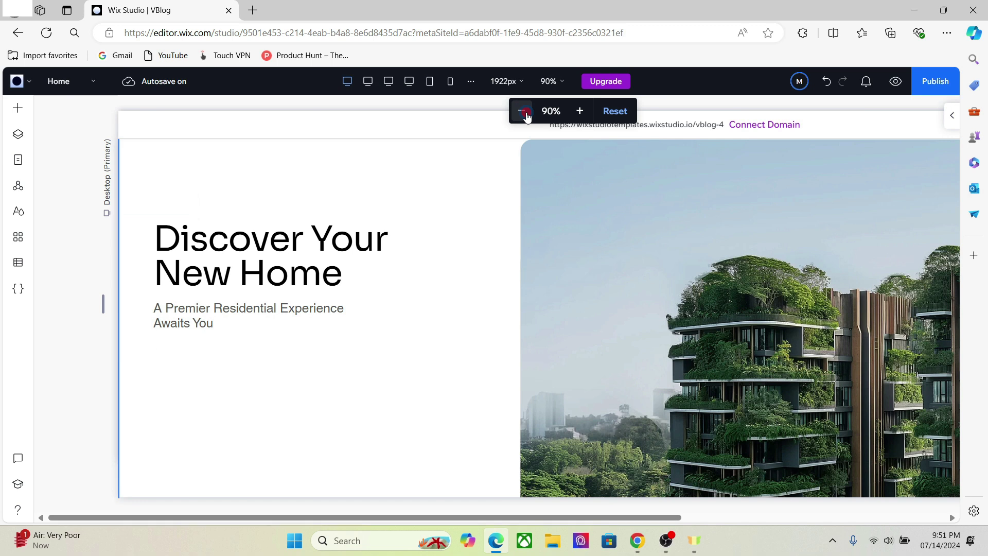
{"action": "left_click", "coordinate": [528, 114]}
{"action": "left_click", "coordinate": [526, 116]}
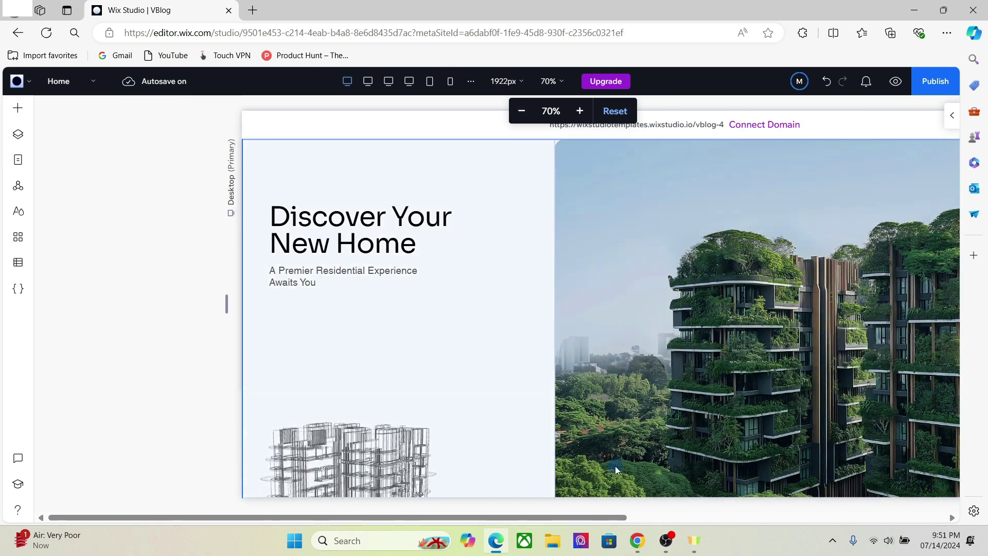
{"action": "left_click_drag", "start_coordinate": [569, 516], "coordinate": [699, 517]}
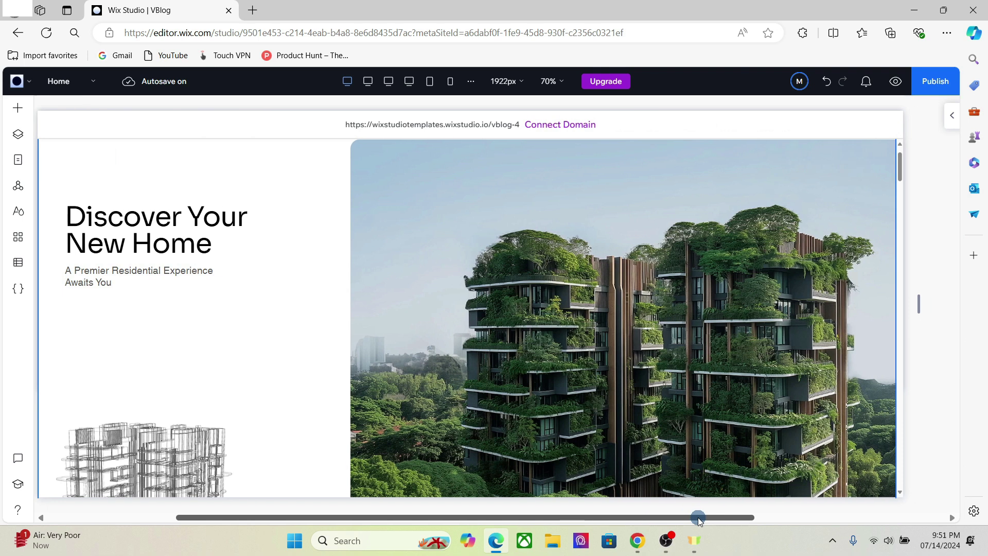
{"action": "left_click_drag", "start_coordinate": [903, 167], "coordinate": [900, 143]}
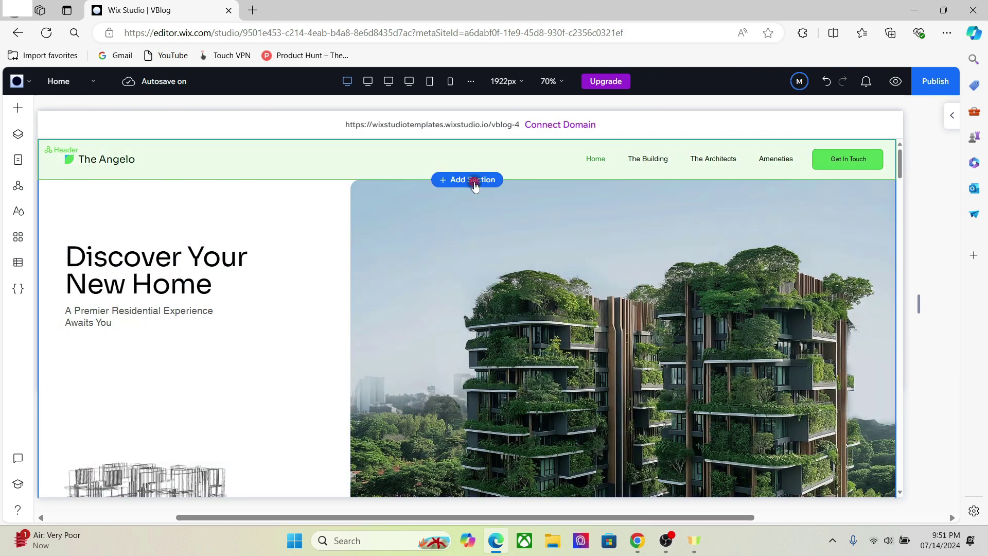
Step: Add a blank section below the header at the primary Desktop breakpoint and place an image and a title in it
{"action": "left_click", "coordinate": [473, 181]}
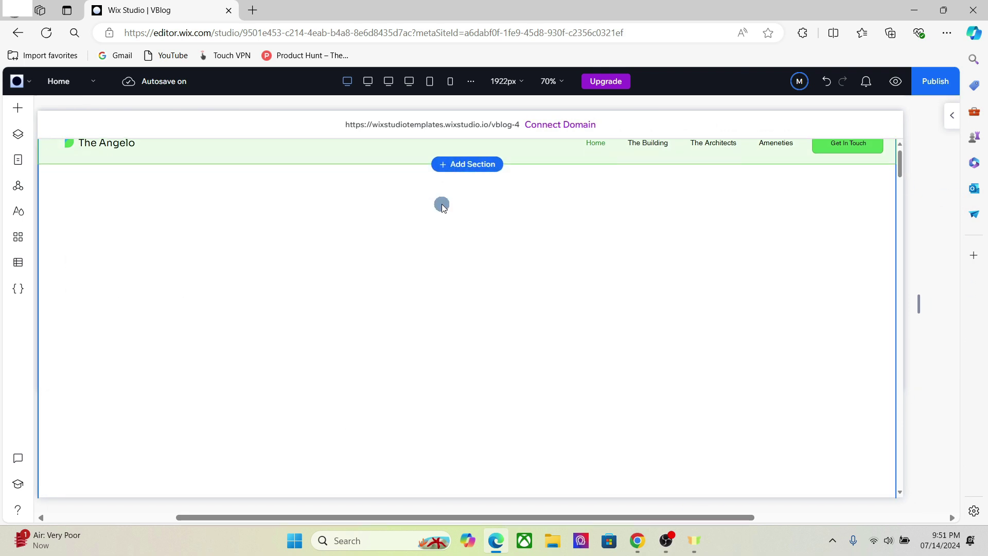
{"action": "left_click", "coordinate": [14, 113]}
{"action": "left_click_drag", "start_coordinate": [185, 185], "coordinate": [412, 288]}
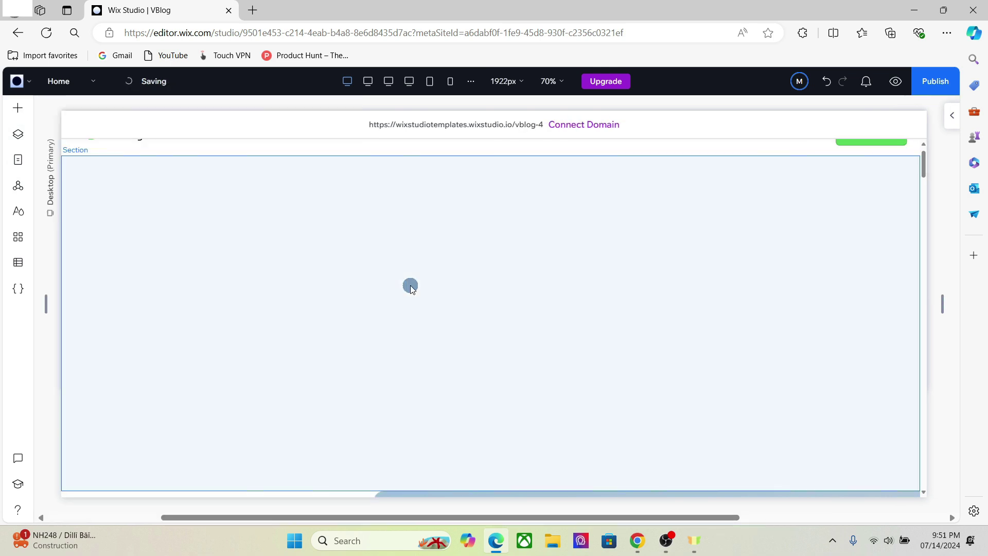
{"action": "left_click", "coordinate": [18, 110]}
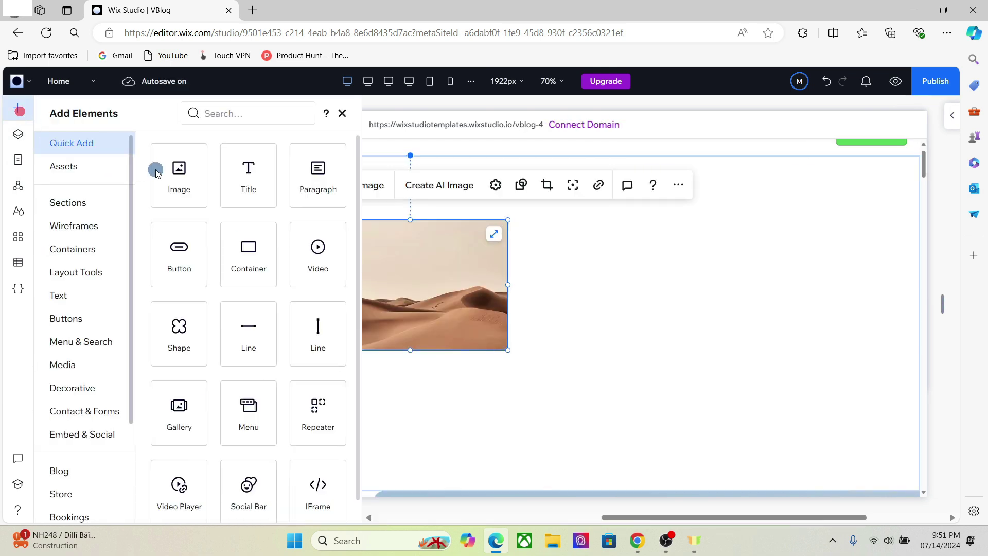
{"action": "left_click_drag", "start_coordinate": [249, 168], "coordinate": [353, 373]}
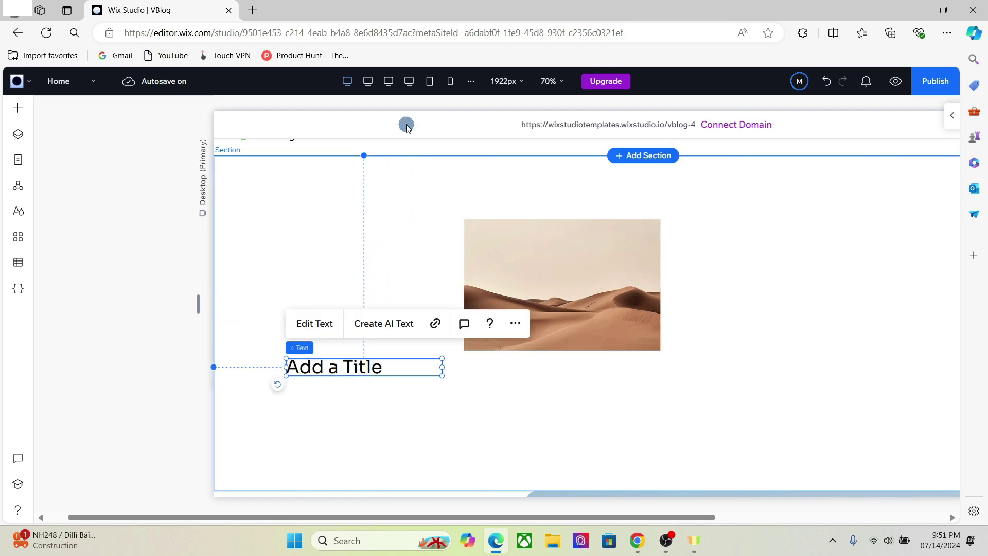
Step: Check how the new image and title section appears at the smaller desktop, tablet and mobile breakpoints
{"action": "left_click", "coordinate": [368, 82]}
{"action": "left_click", "coordinate": [394, 82]}
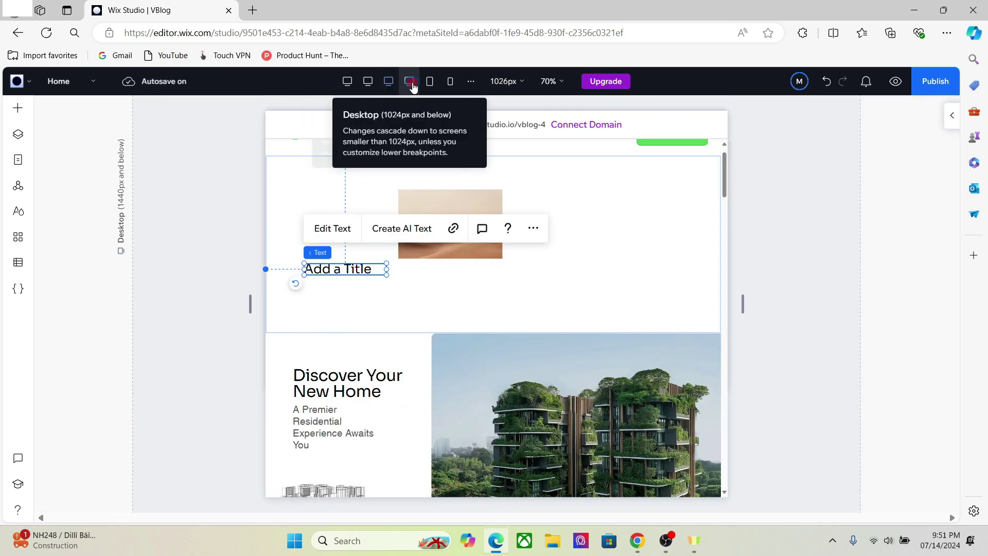
{"action": "left_click", "coordinate": [432, 84]}
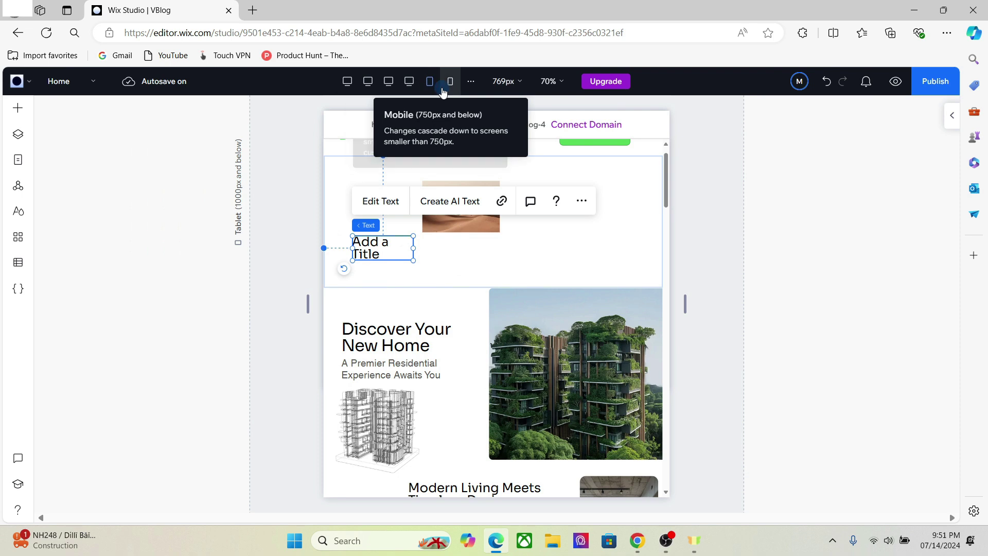
{"action": "left_click", "coordinate": [450, 84]}
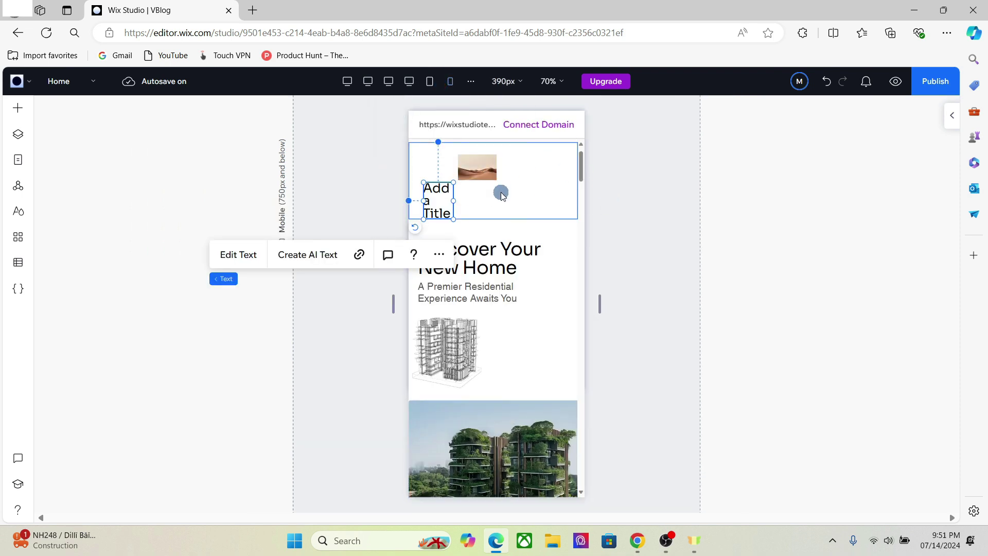
Step: At the 1024 px and below breakpoint, add a second section under the title section and place a video and an image in it
{"action": "left_click", "coordinate": [408, 82]}
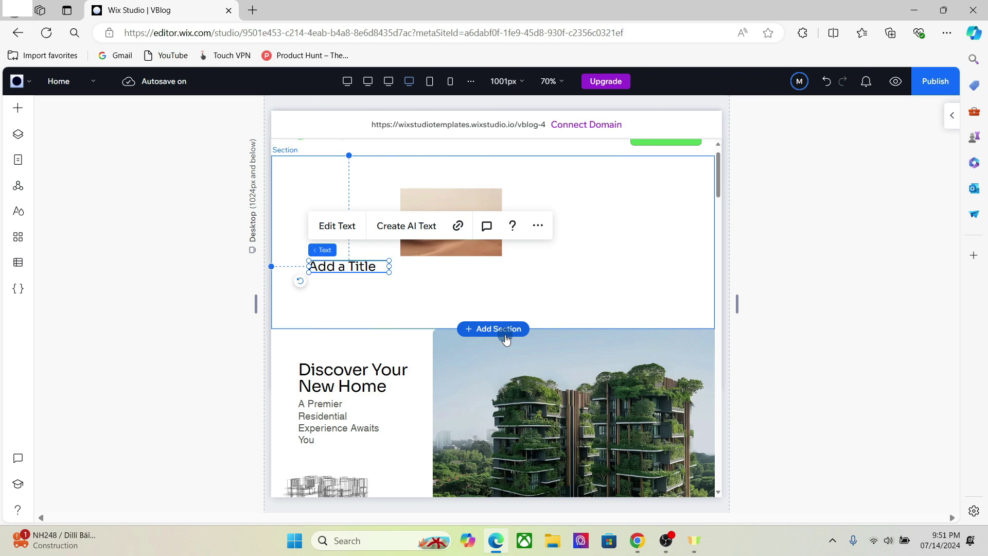
{"action": "left_click", "coordinate": [507, 335]}
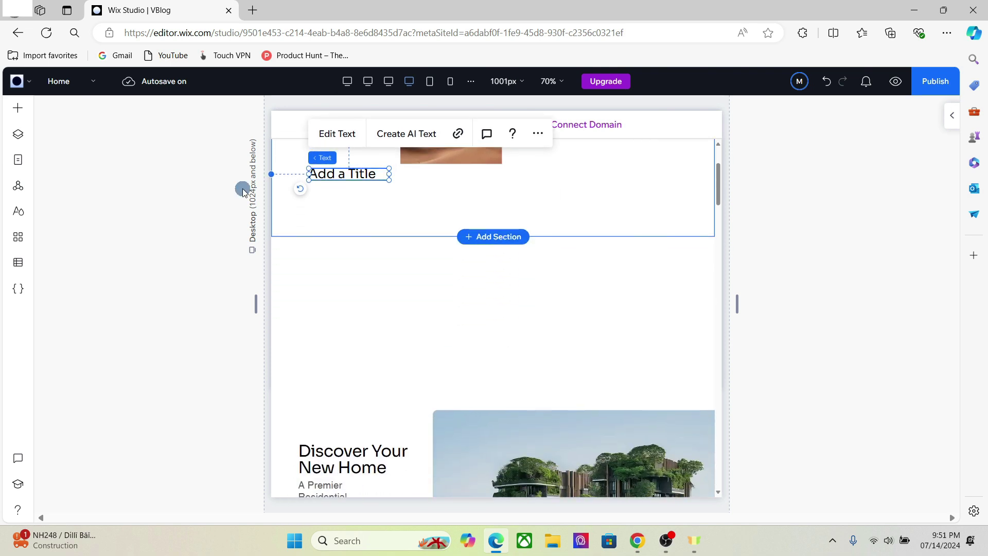
{"action": "left_click", "coordinate": [15, 105]}
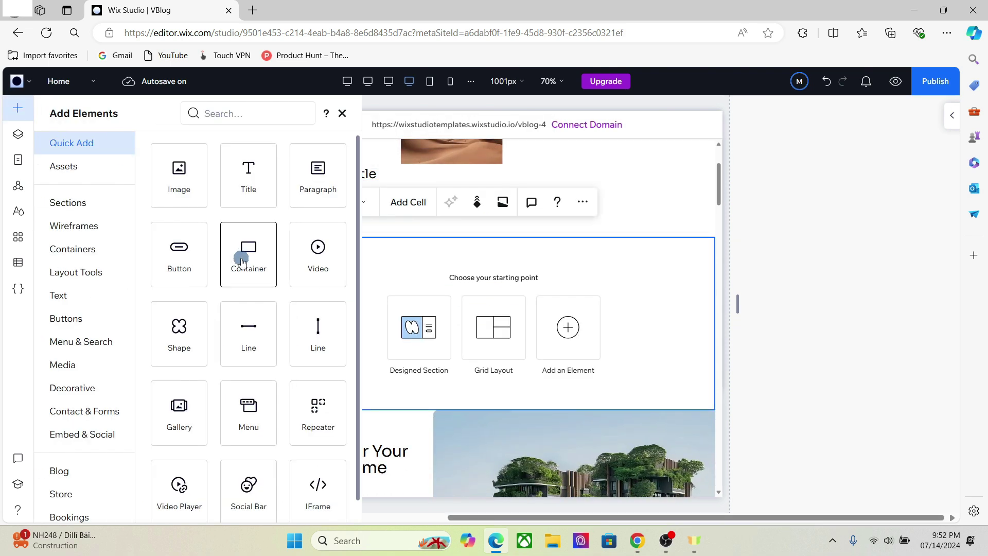
{"action": "left_click_drag", "start_coordinate": [320, 268], "coordinate": [544, 319]}
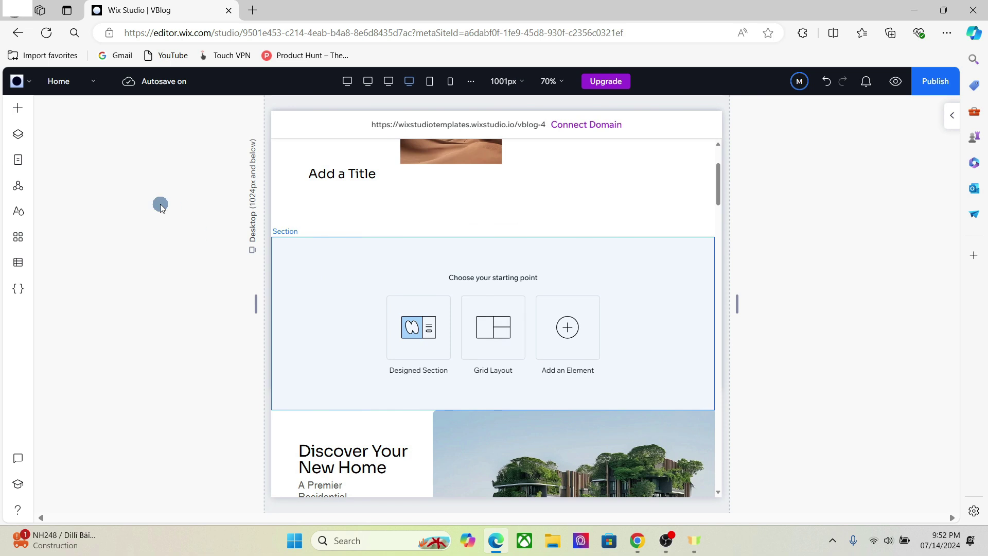
{"action": "left_click", "coordinate": [17, 107]}
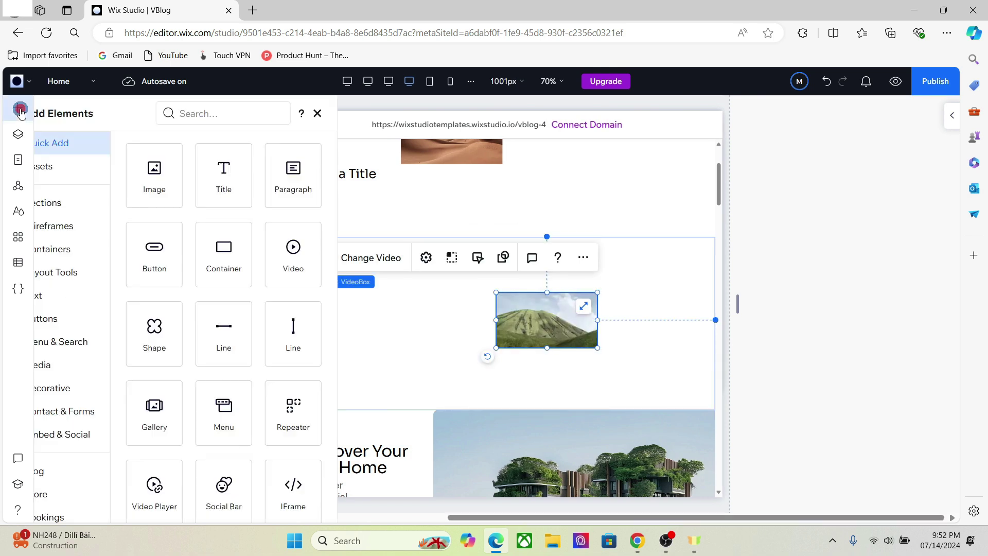
{"action": "left_click_drag", "start_coordinate": [180, 180], "coordinate": [390, 313]}
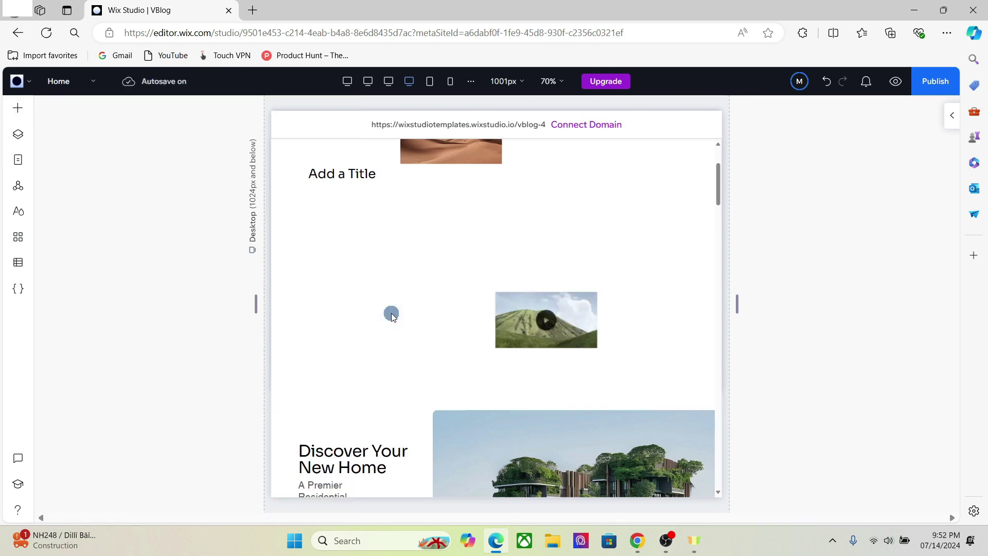
Step: Check whether the video and image section appears at the tablet, mobile and 1440 px breakpoints
{"action": "left_click", "coordinate": [430, 81]}
{"action": "left_click", "coordinate": [449, 86]}
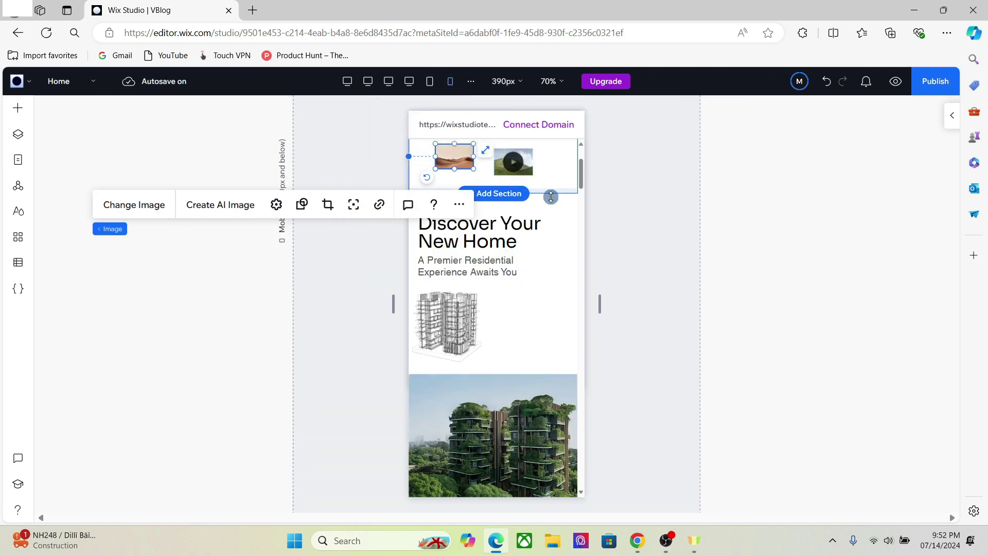
{"action": "left_click", "coordinate": [388, 88]}
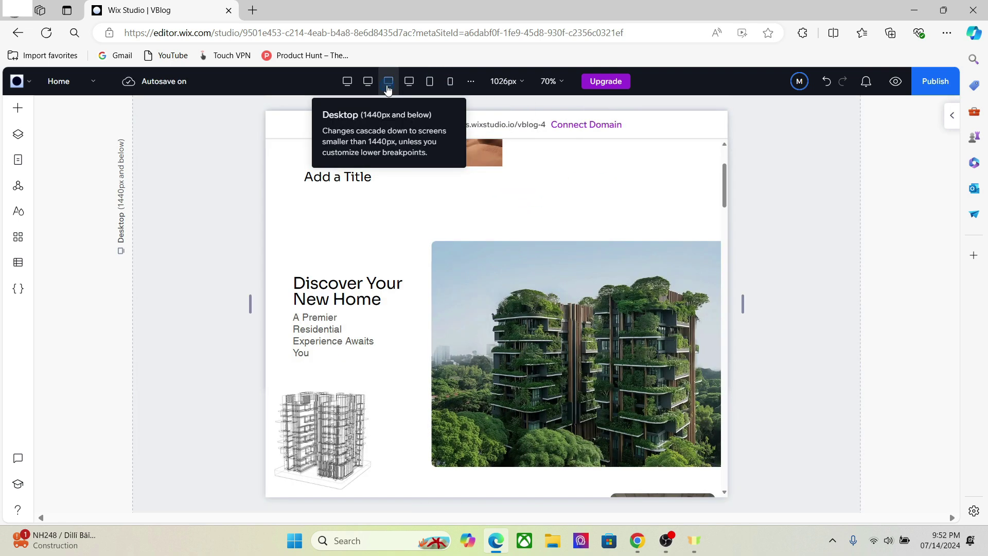
{"action": "left_click_drag", "start_coordinate": [722, 182], "coordinate": [721, 148]}
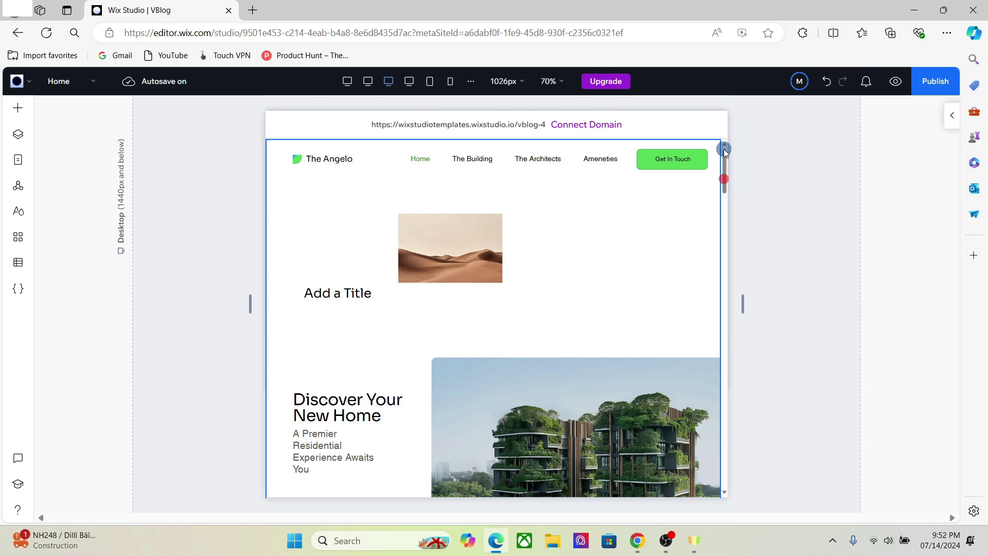
Step: Show the Home page's layers and examine the second section's visibility at the larger desktop breakpoints, including the primary one
{"action": "left_click", "coordinate": [21, 136]}
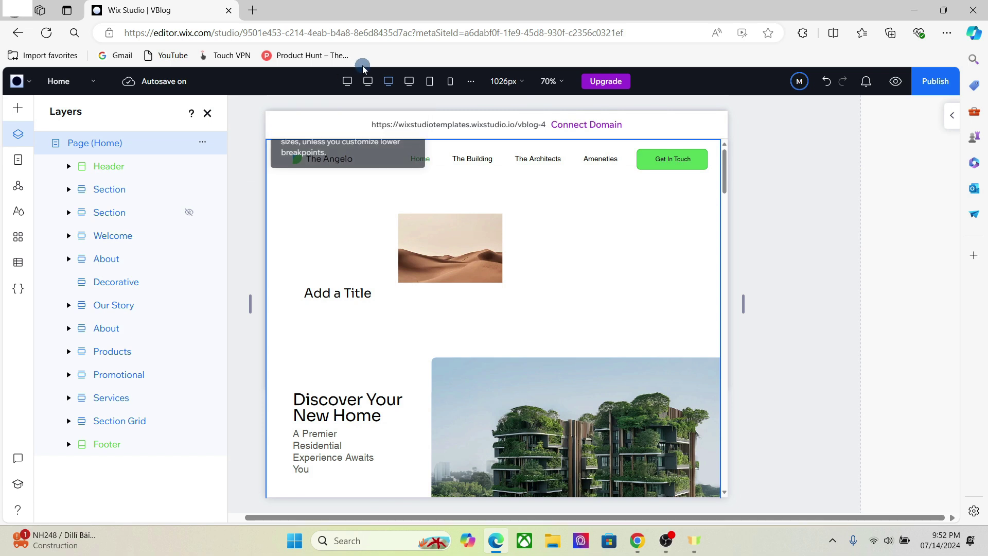
{"action": "left_click", "coordinate": [368, 81]}
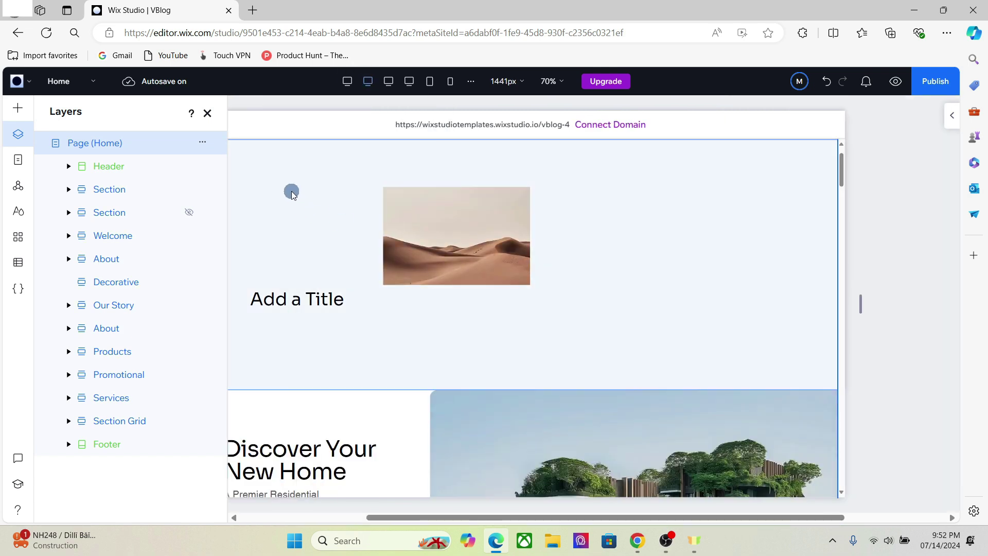
{"action": "left_click", "coordinate": [342, 90]}
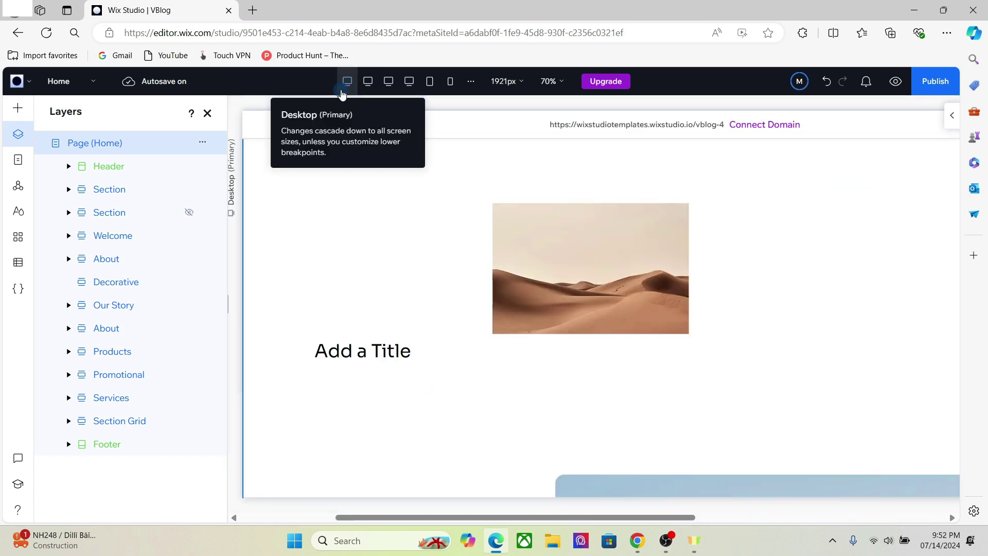
Step: At the mobile breakpoint, add a blank section below the image and video section and place a button in it
{"action": "left_click", "coordinate": [456, 81]}
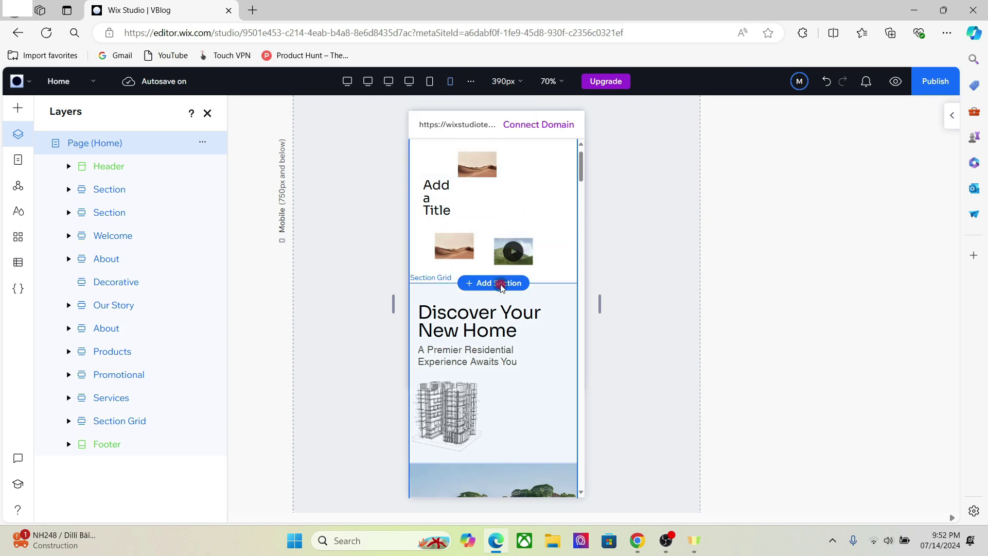
{"action": "left_click", "coordinate": [502, 284]}
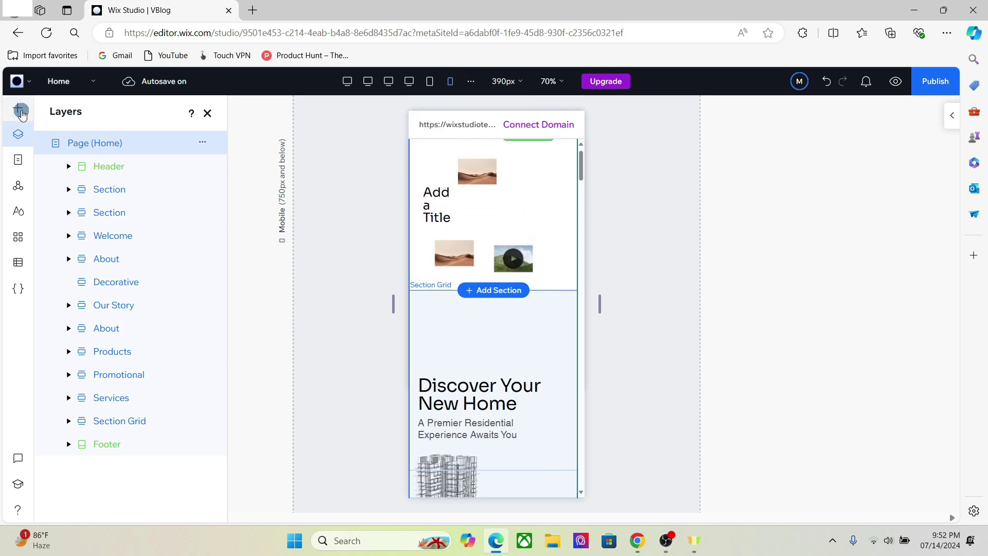
{"action": "left_click", "coordinate": [21, 113]}
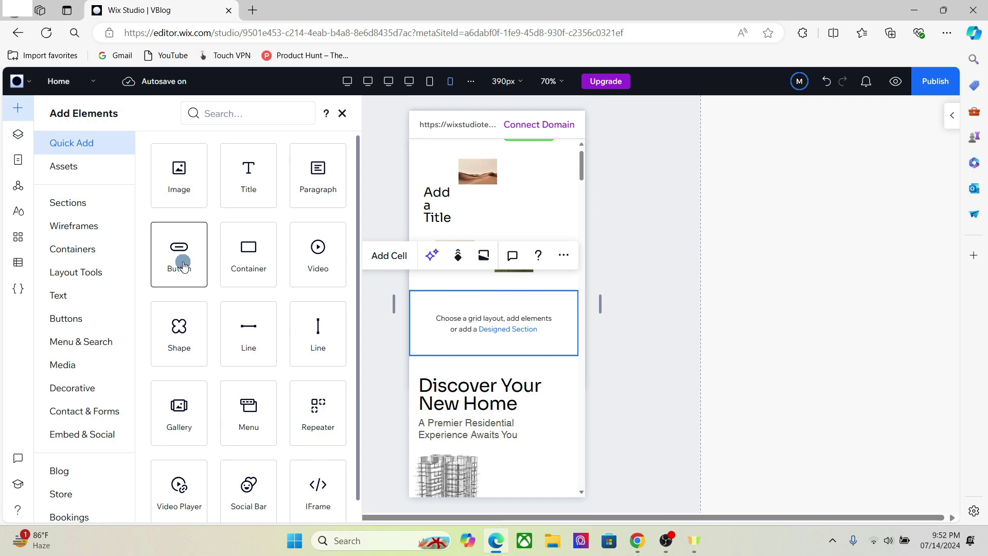
{"action": "left_click_drag", "start_coordinate": [182, 262], "coordinate": [484, 325]}
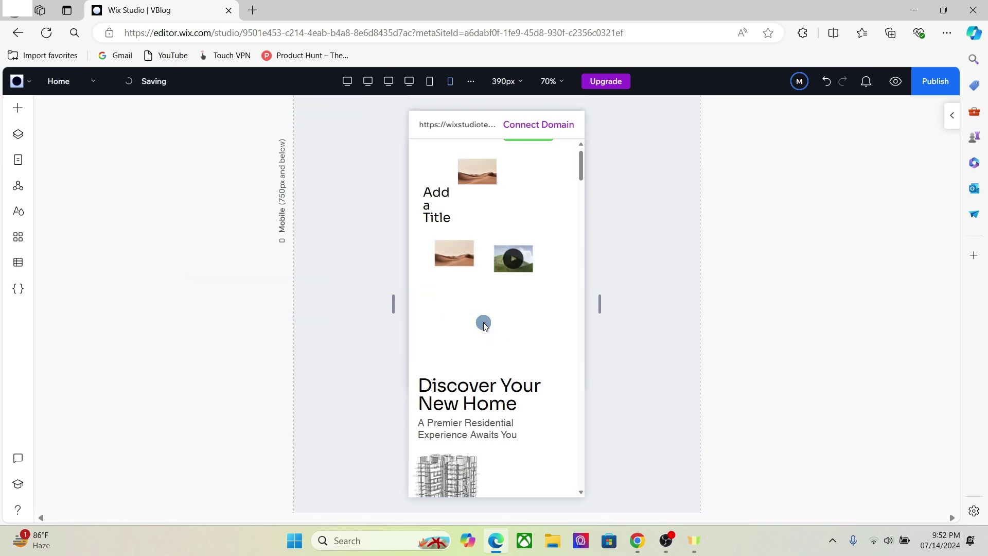
{"action": "left_click", "coordinate": [483, 322]}
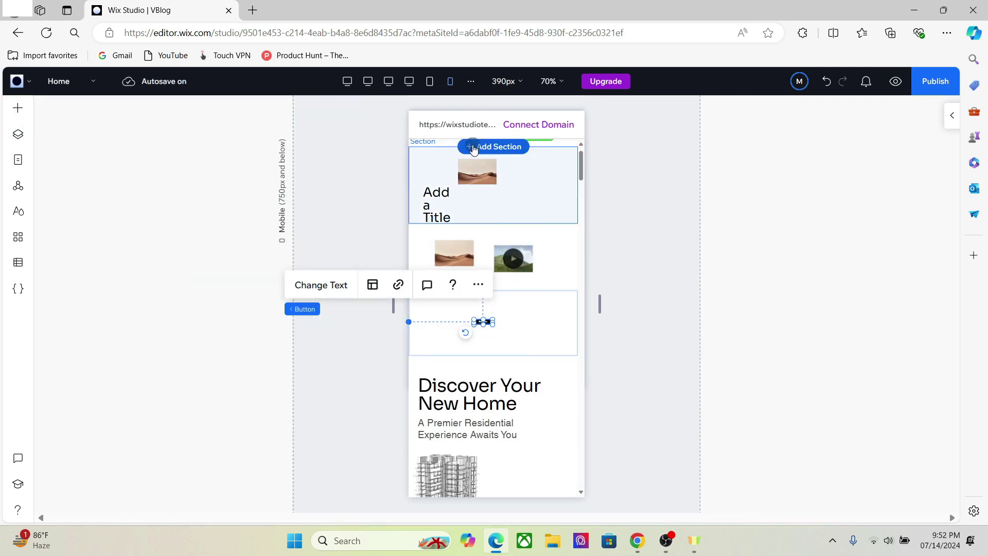
Step: Check whether the button section appears at the tablet and desktop breakpoints, up to the primary one
{"action": "left_click", "coordinate": [430, 82]}
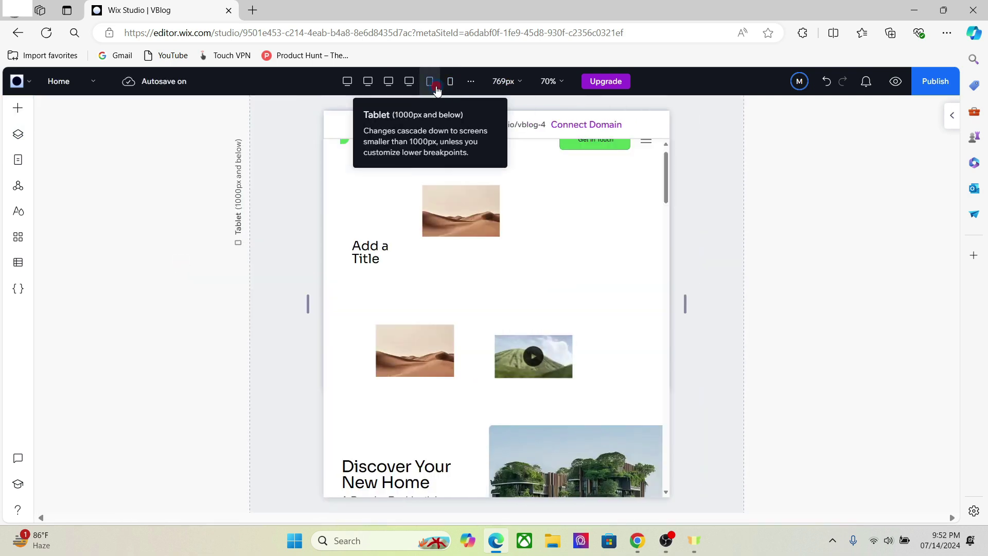
{"action": "left_click", "coordinate": [402, 88]}
{"action": "left_click", "coordinate": [388, 89]}
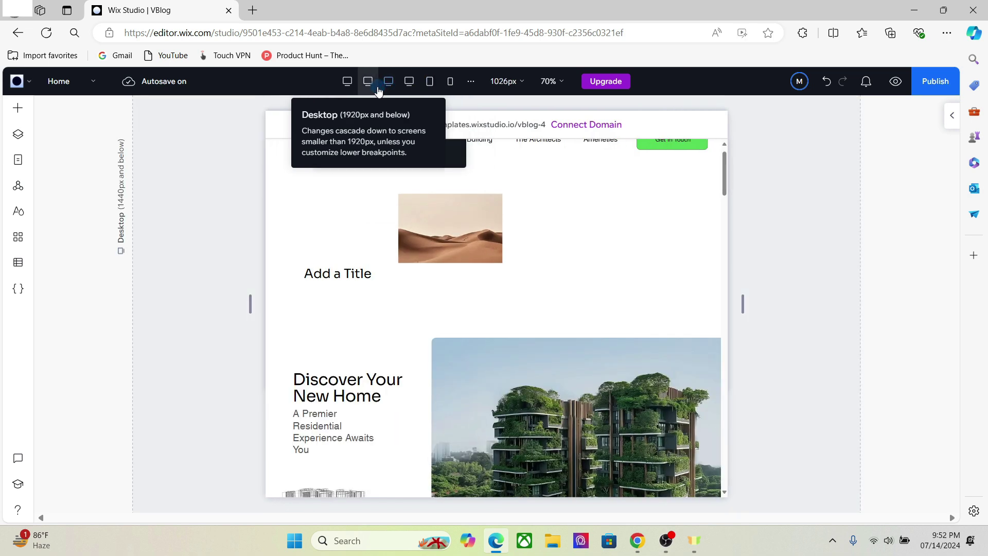
{"action": "left_click", "coordinate": [378, 90]}
{"action": "left_click", "coordinate": [346, 82]}
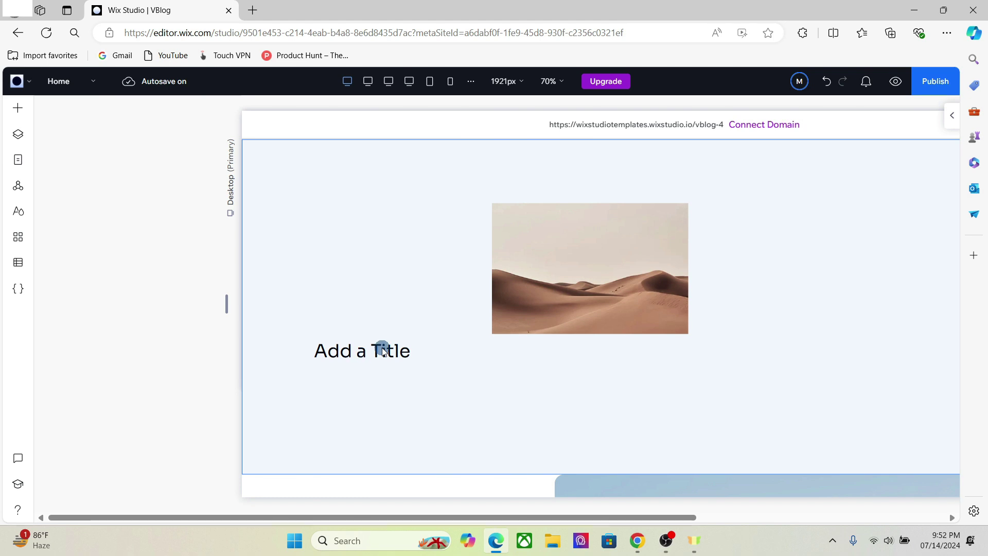
Step: At the primary desktop breakpoint, set the font size of the "Add a Title" text to 80 px
{"action": "left_click", "coordinate": [382, 352]}
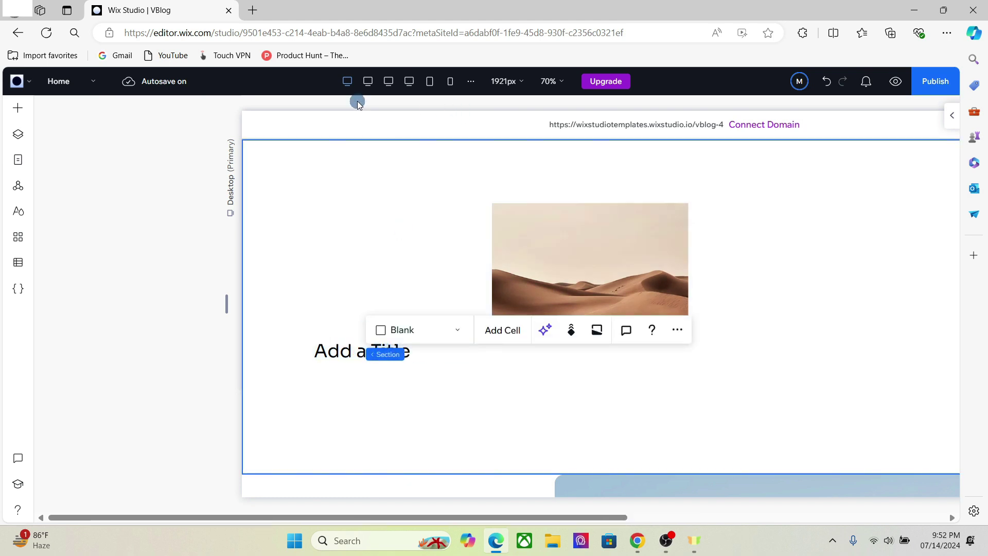
{"action": "left_click", "coordinate": [355, 349]}
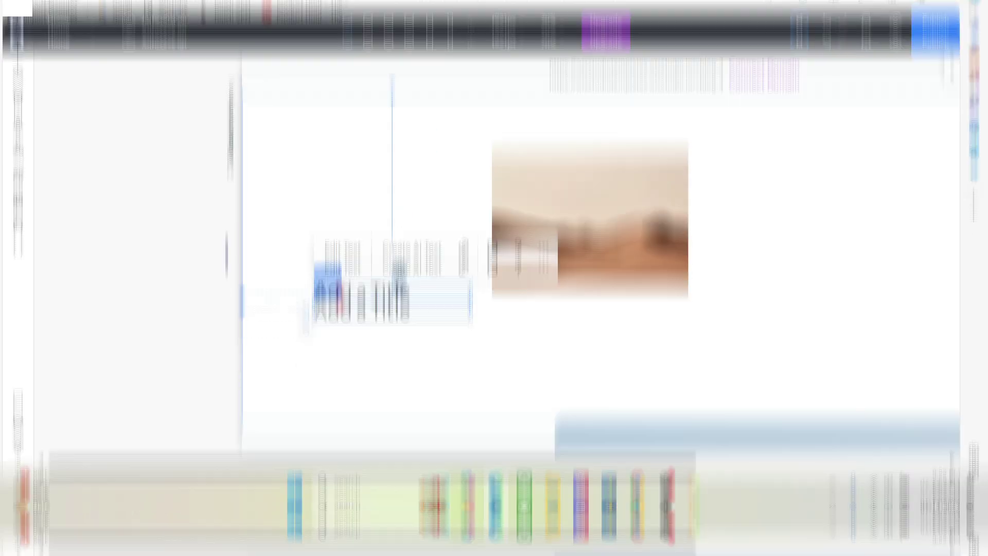
{"action": "left_click", "coordinate": [907, 245]}
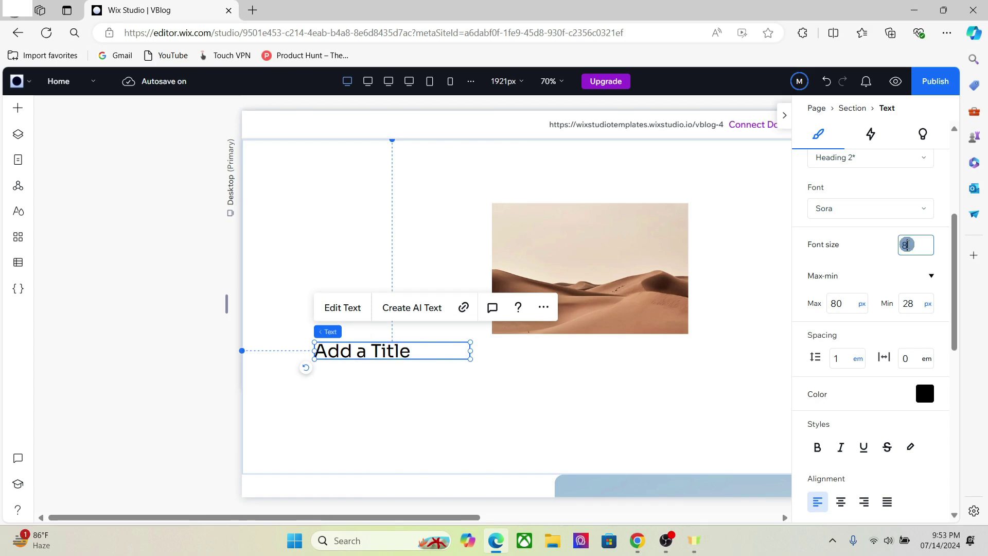
{"action": "key", "text": "Return"}
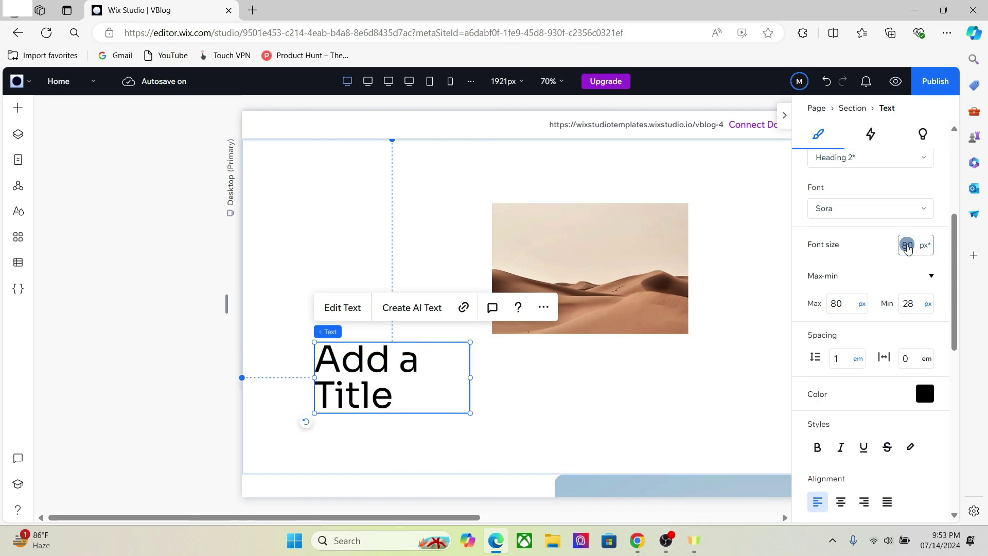
Step: Examine how the title's font size changes across the smaller desktop, tablet and mobile breakpoints, returning to the primary one
{"action": "left_click", "coordinate": [363, 93]}
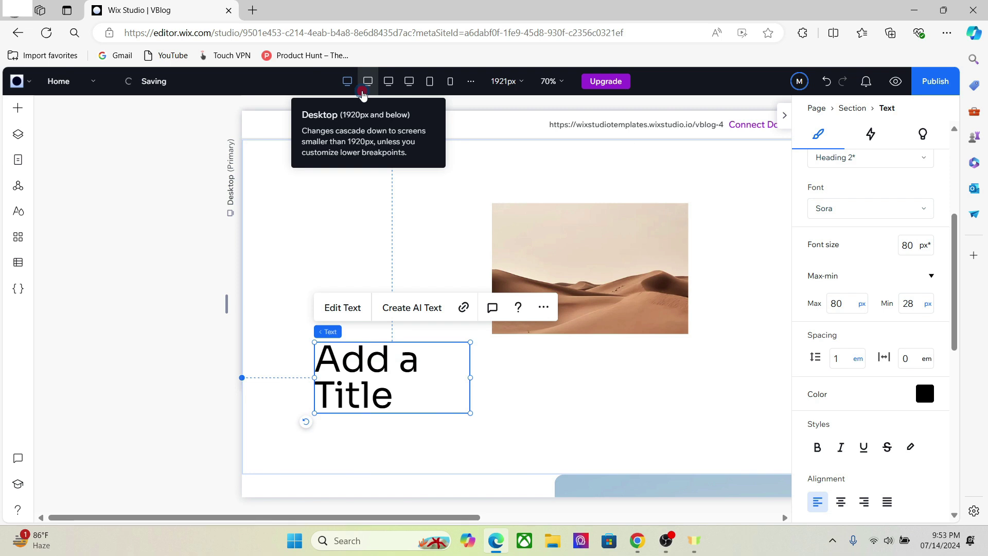
{"action": "left_click", "coordinate": [408, 83]}
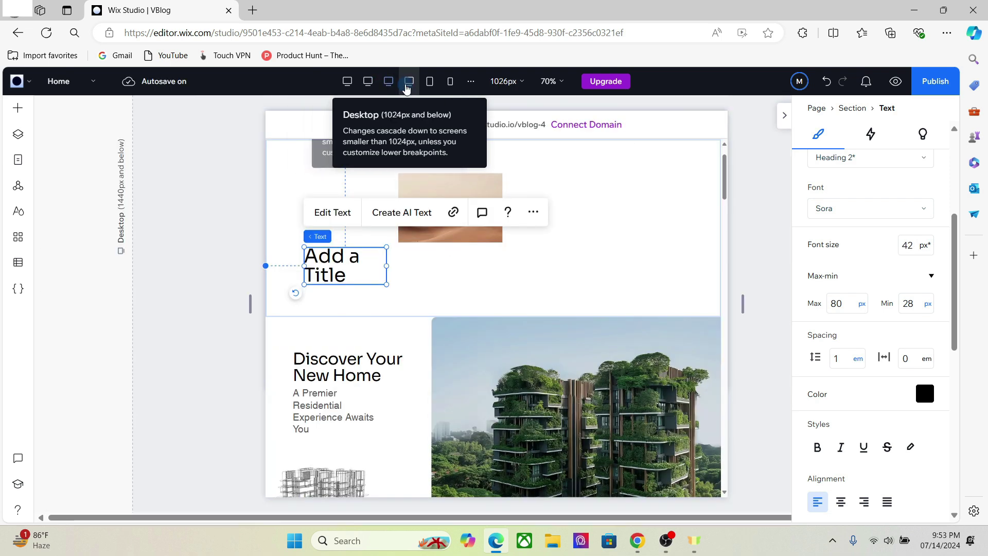
{"action": "left_click", "coordinate": [430, 85]}
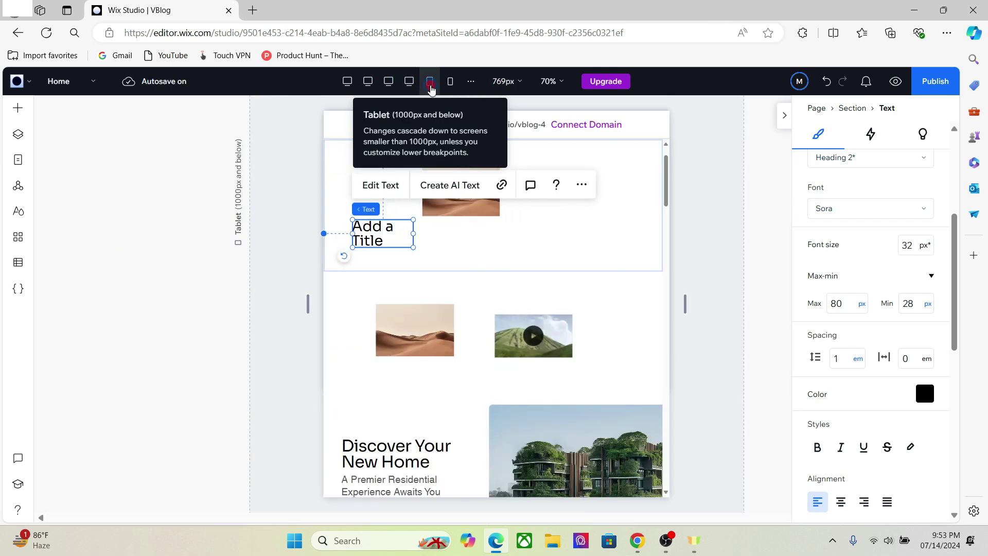
{"action": "left_click", "coordinate": [450, 82]}
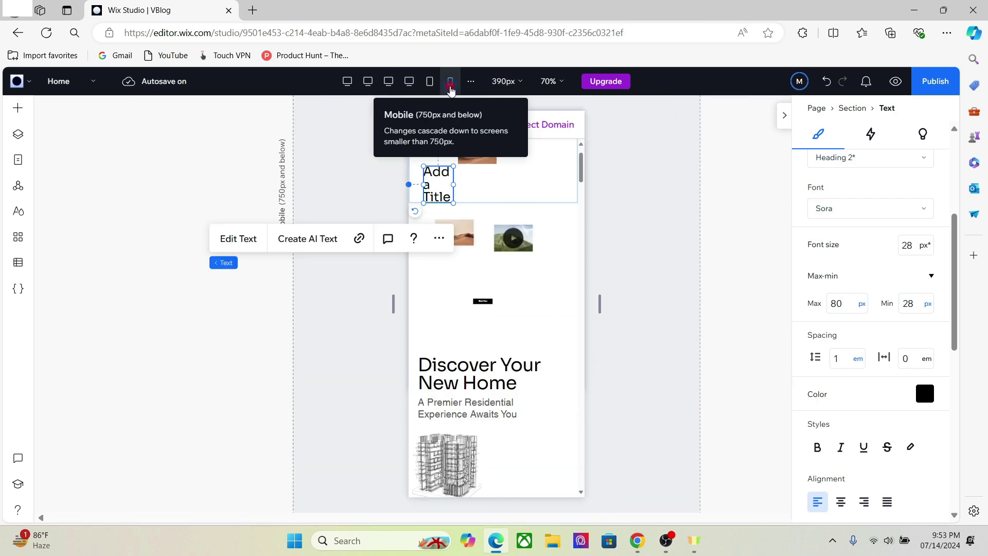
{"action": "left_click", "coordinate": [410, 83]}
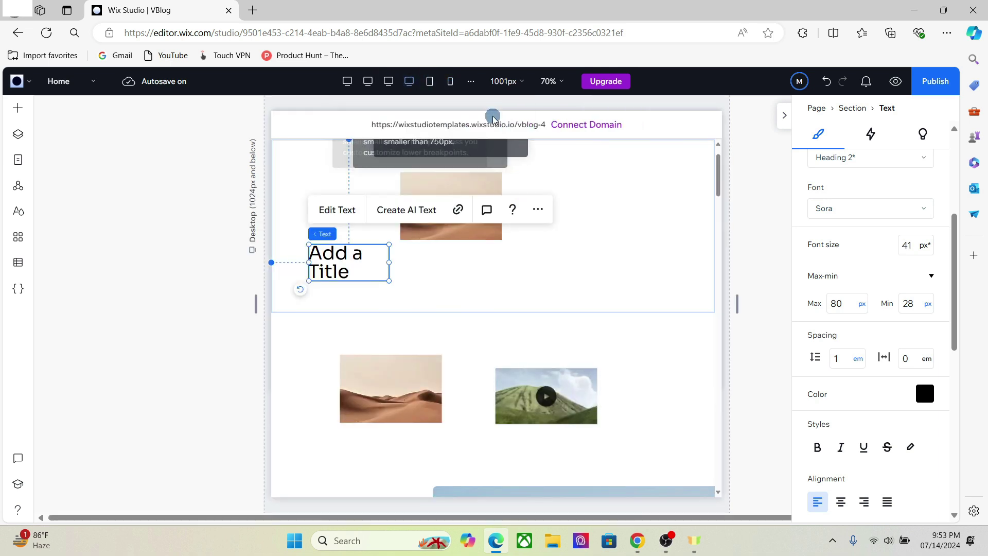
{"action": "left_click", "coordinate": [388, 82]}
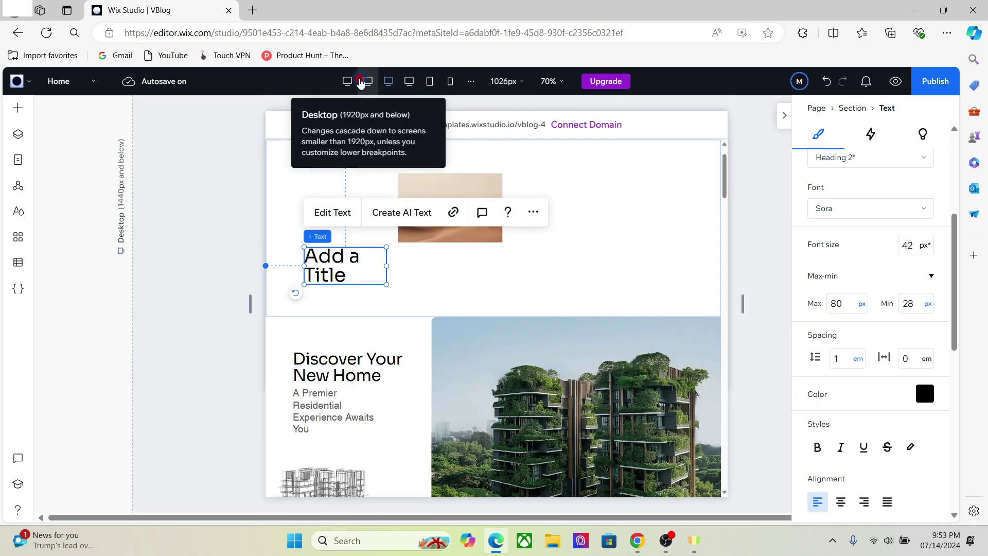
{"action": "left_click", "coordinate": [361, 83]}
{"action": "left_click", "coordinate": [347, 82]}
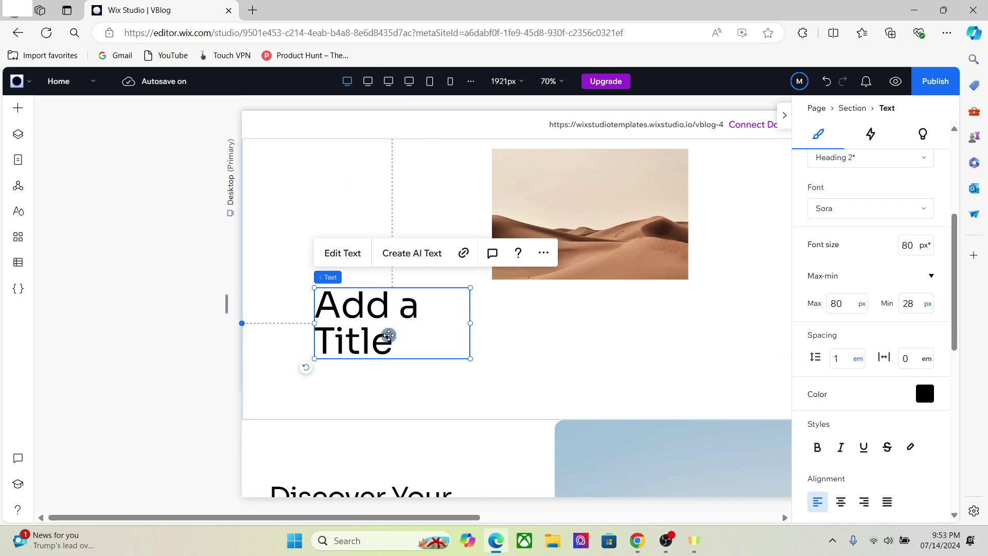
Step: At the 1440 px and below breakpoint, set the title's font size to 80 px and widen its text box to fit two lines
{"action": "left_click", "coordinate": [395, 88]}
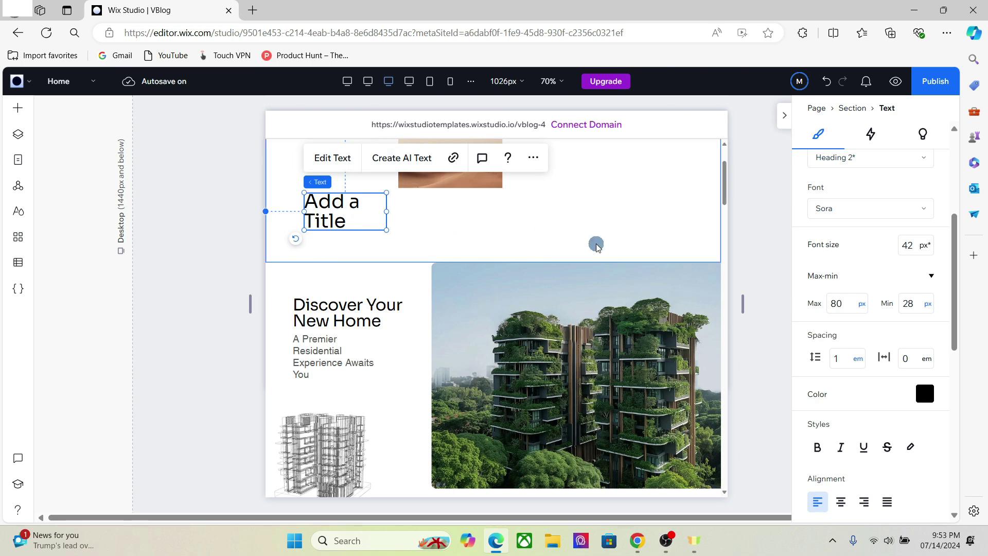
{"action": "left_click", "coordinate": [909, 243]}
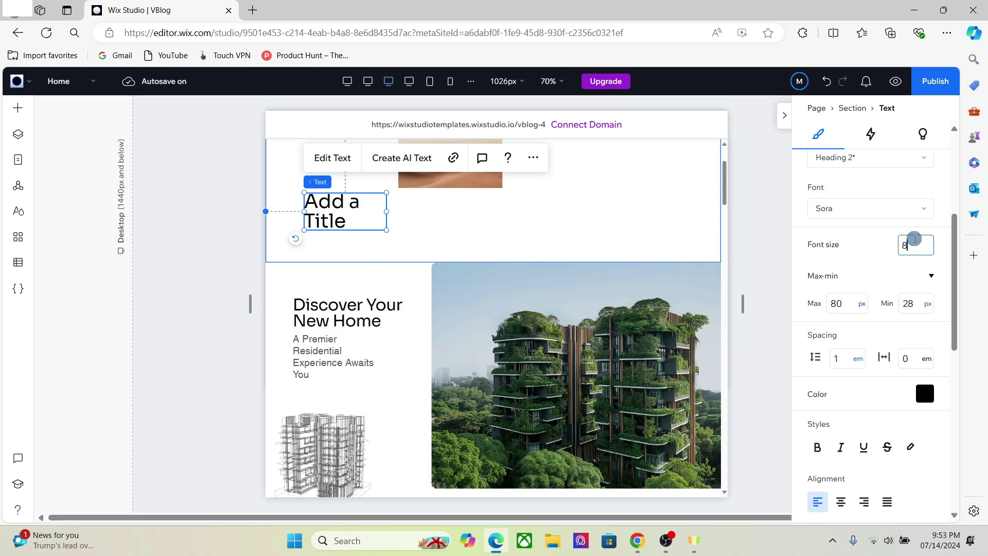
{"action": "type", "text": "80"}
{"action": "key", "text": "Return"}
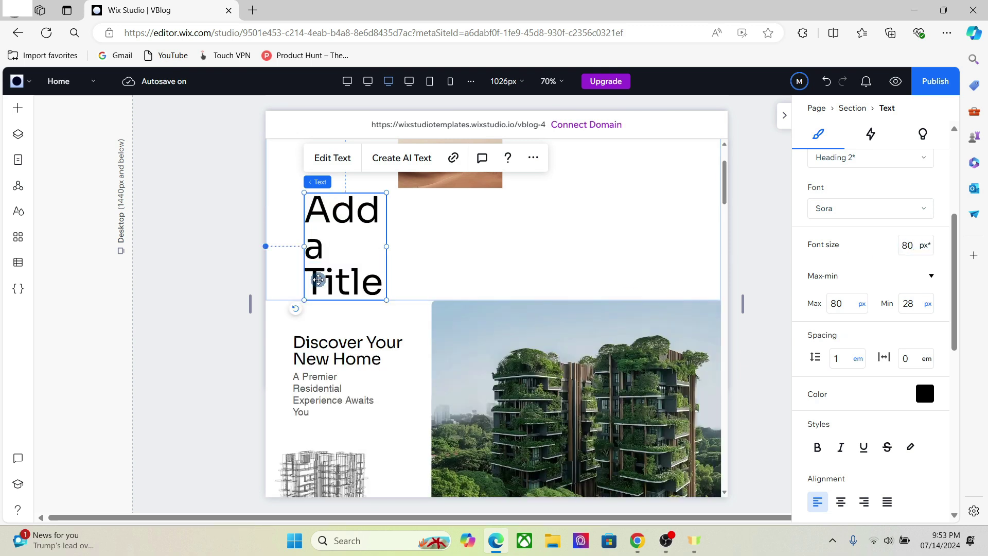
{"action": "left_click_drag", "start_coordinate": [387, 246], "coordinate": [423, 246]}
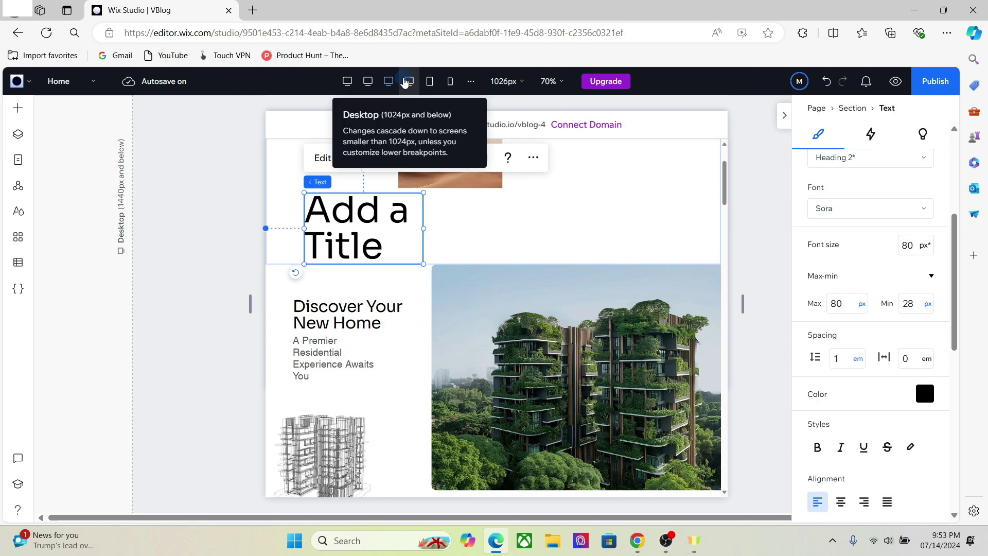
Step: Check the title's font size at the 1920 px, primary desktop, 1024 px, tablet and mobile breakpoints
{"action": "left_click", "coordinate": [368, 83]}
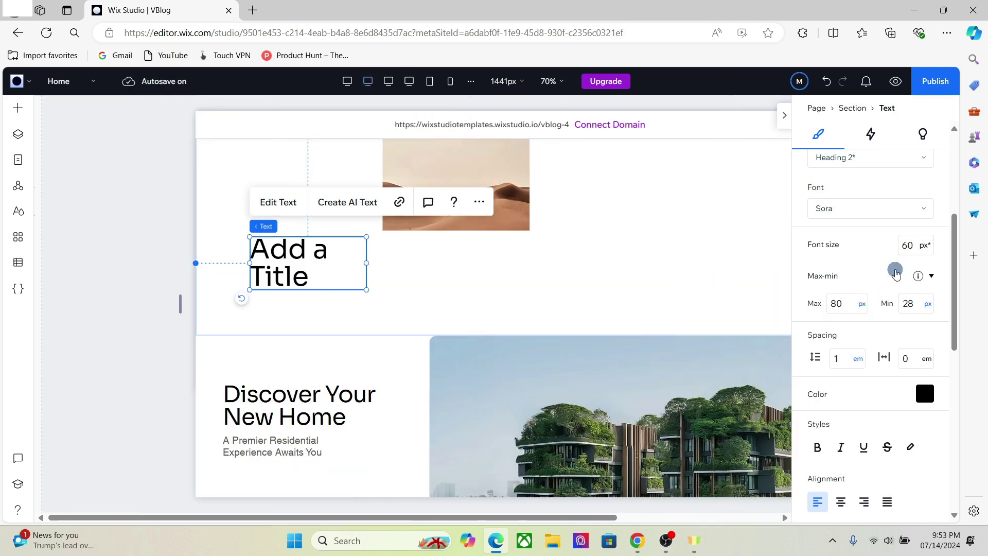
{"action": "left_click", "coordinate": [347, 82]}
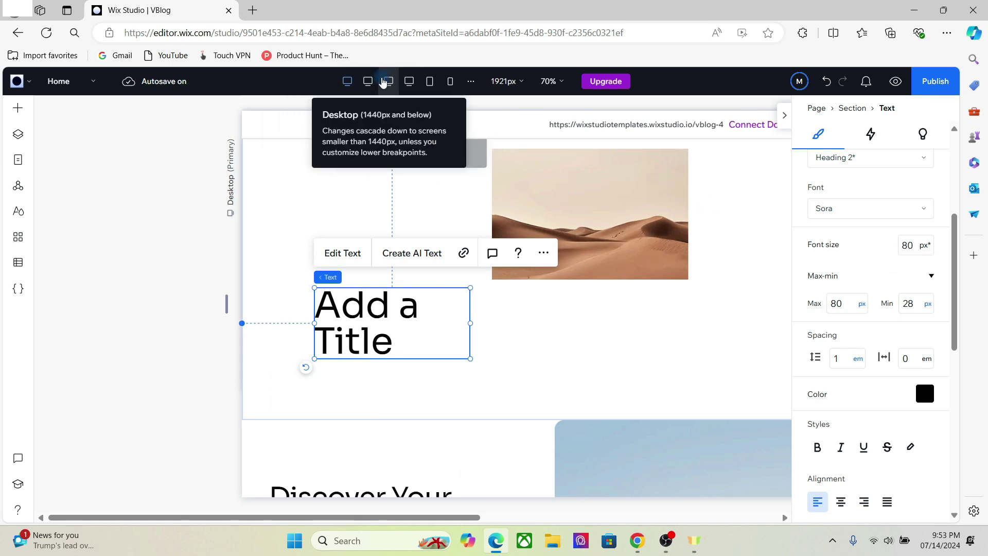
{"action": "left_click", "coordinate": [409, 82]}
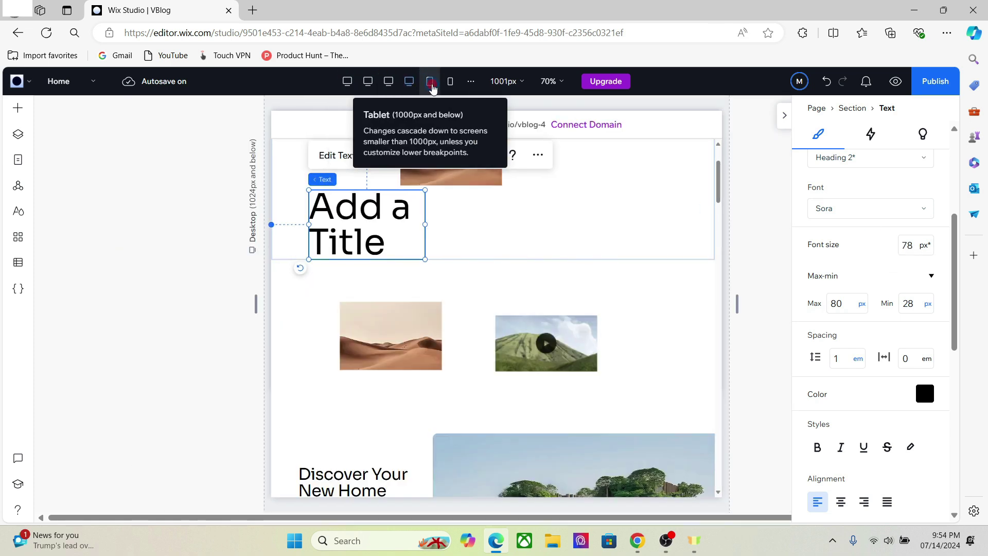
{"action": "left_click", "coordinate": [431, 84]}
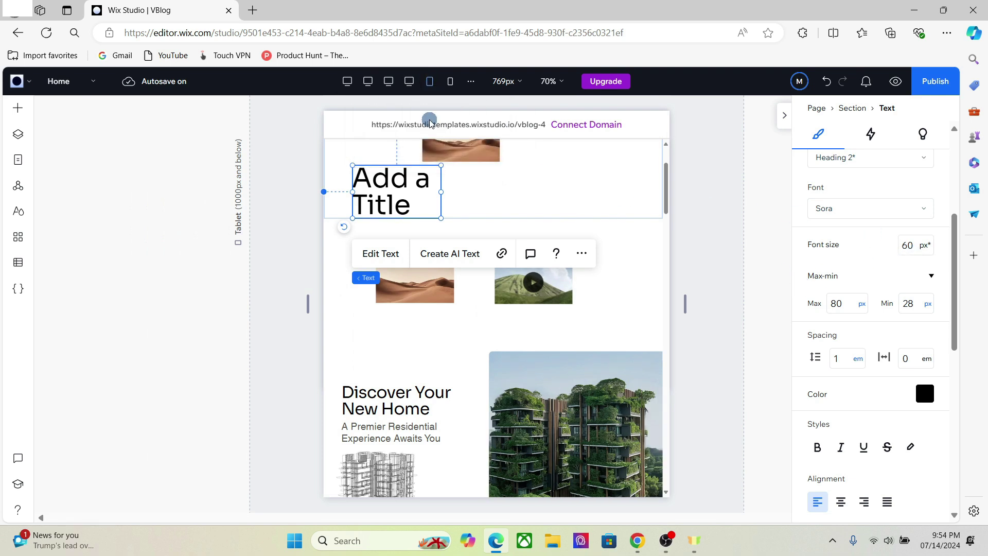
{"action": "left_click", "coordinate": [450, 82]}
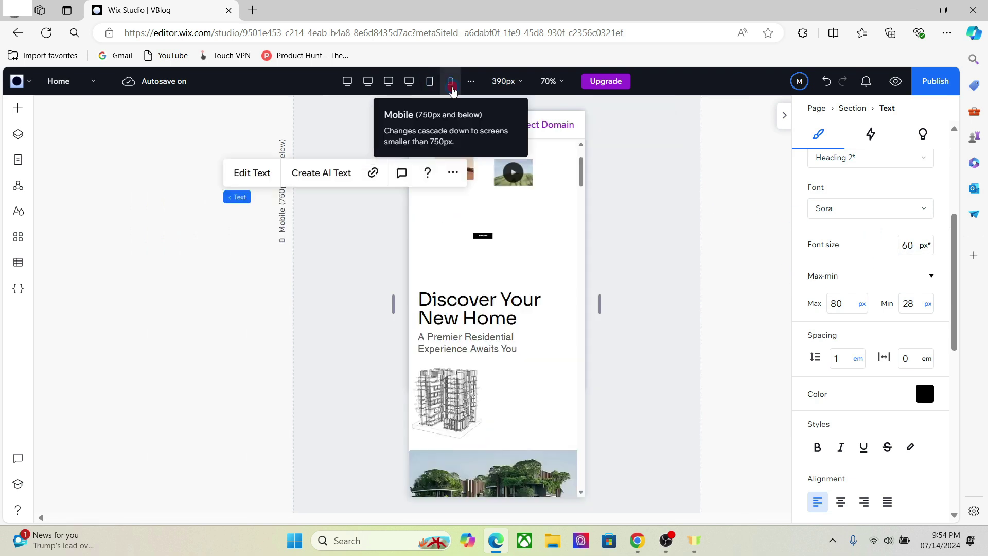
Step: Compare the title's font size between the 1440 px, 1920 px and primary desktop breakpoints
{"action": "left_click", "coordinate": [397, 82]}
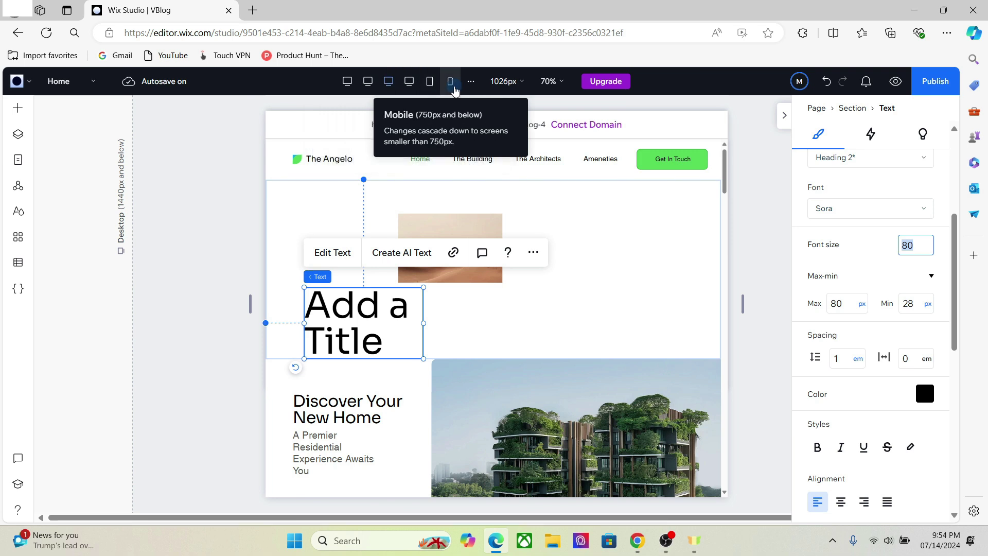
{"action": "left_click", "coordinate": [367, 84]}
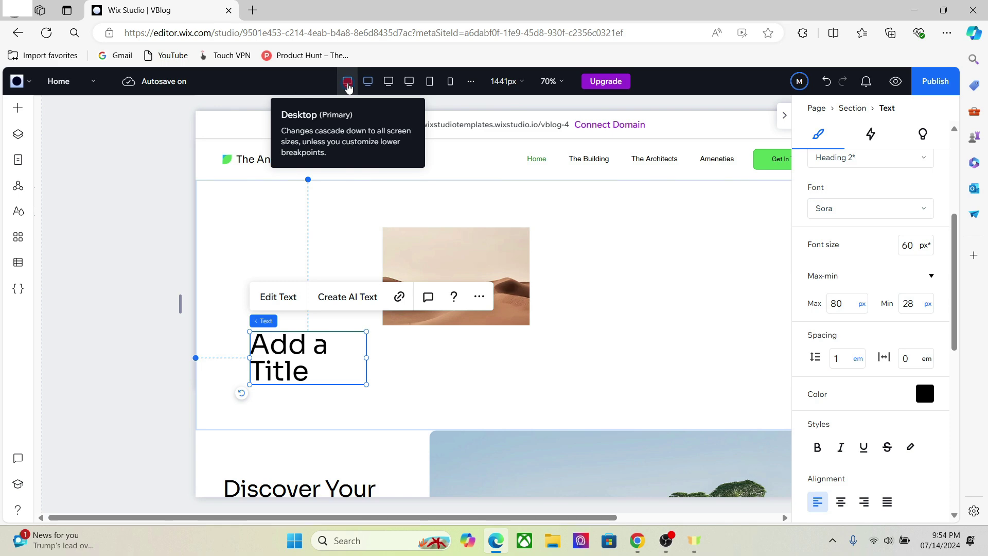
{"action": "left_click", "coordinate": [348, 85]}
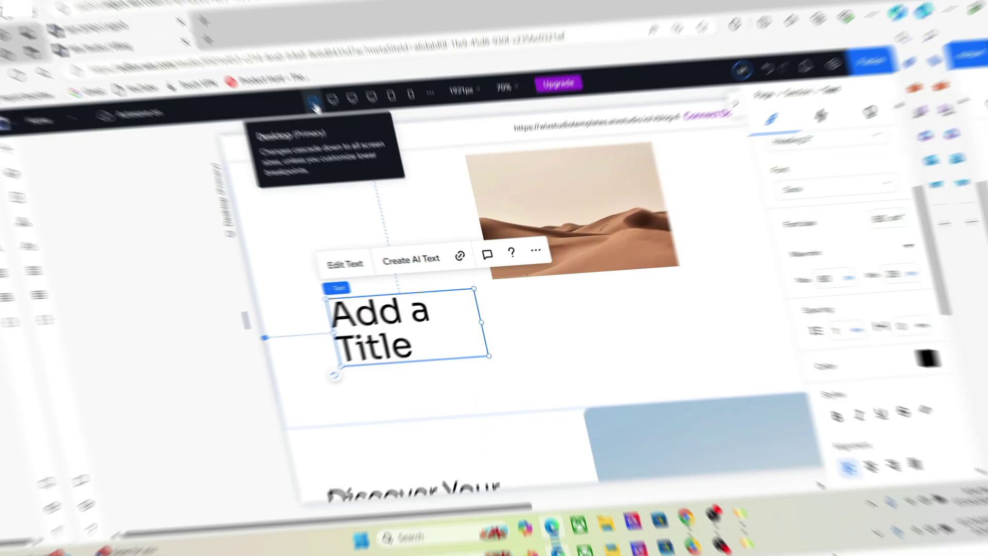
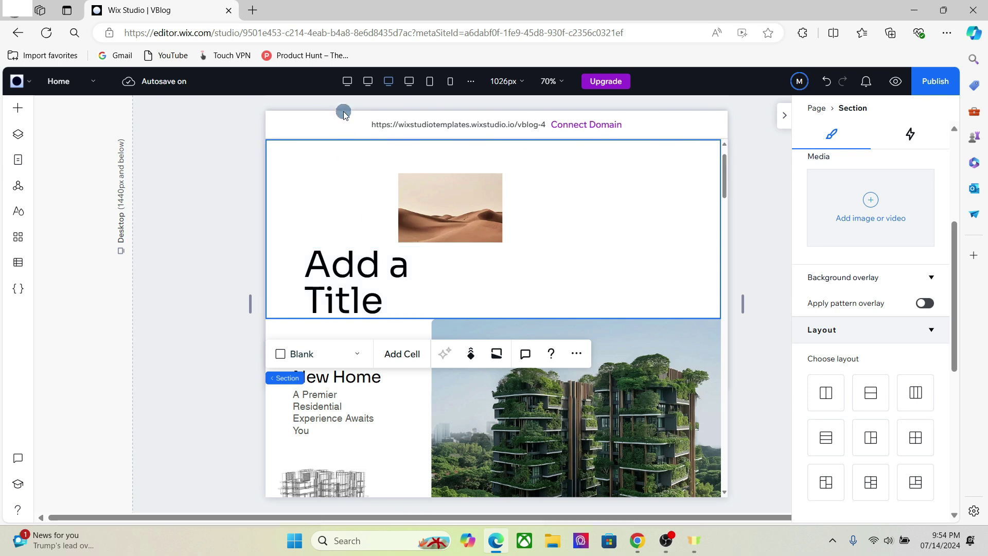
{"action": "left_click", "coordinate": [346, 82]}
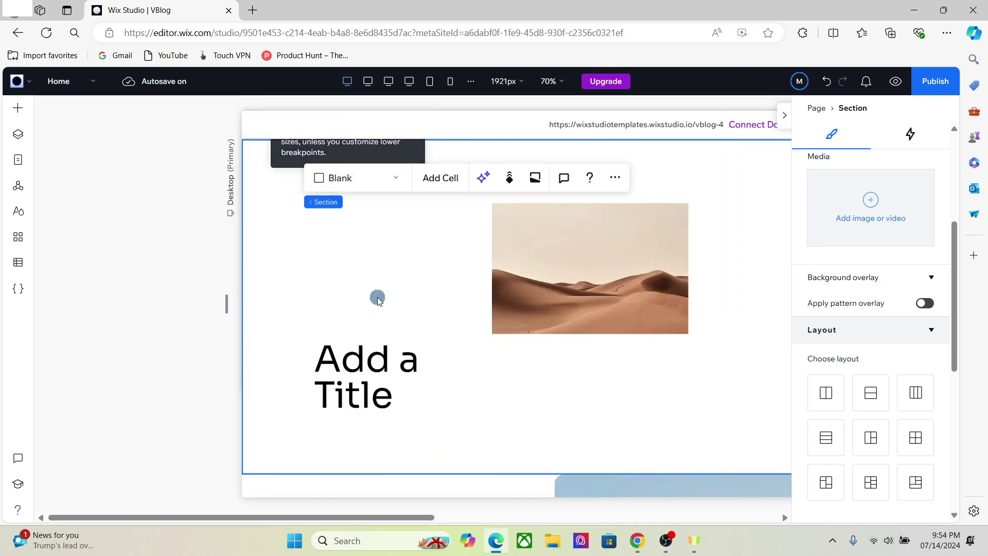
{"action": "left_click", "coordinate": [371, 366]}
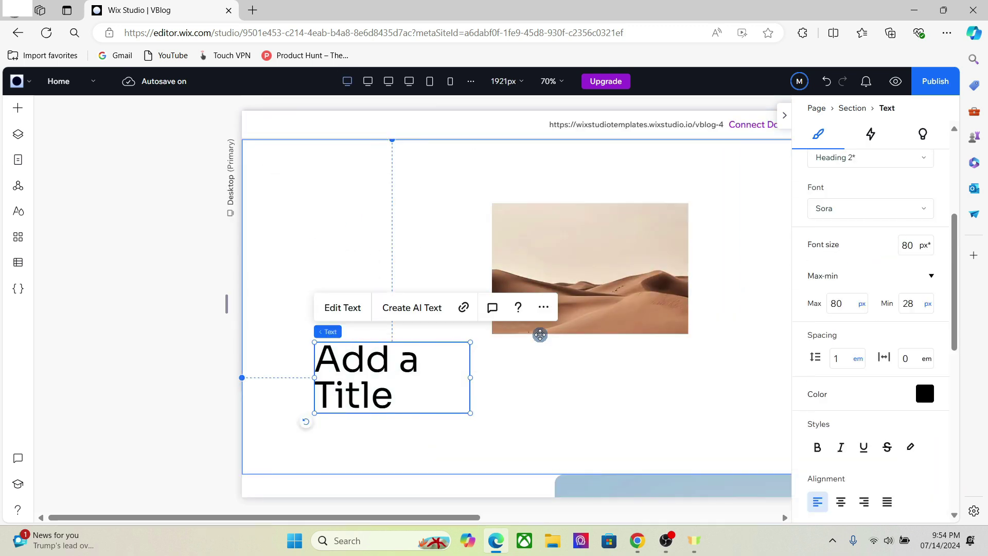
{"action": "left_click", "coordinate": [389, 82]}
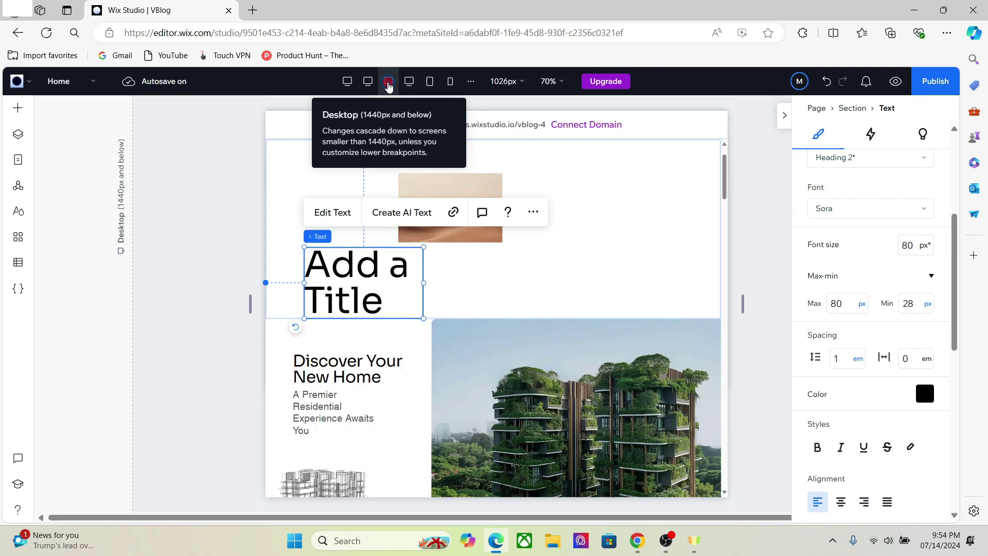
Step: Remove the title's overrides at the 1440 px and below desktop breakpoint
{"action": "right_click", "coordinate": [356, 291]}
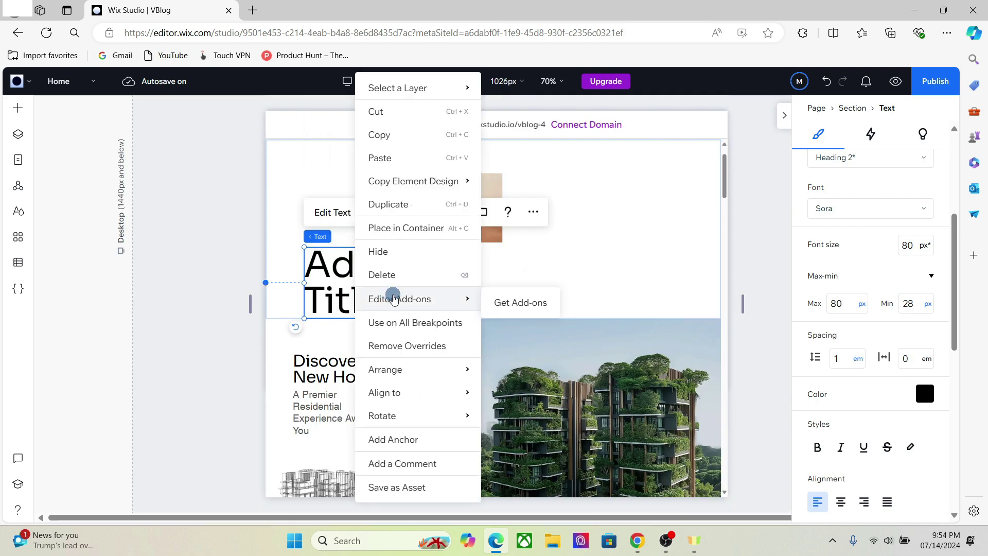
{"action": "left_click", "coordinate": [406, 346]}
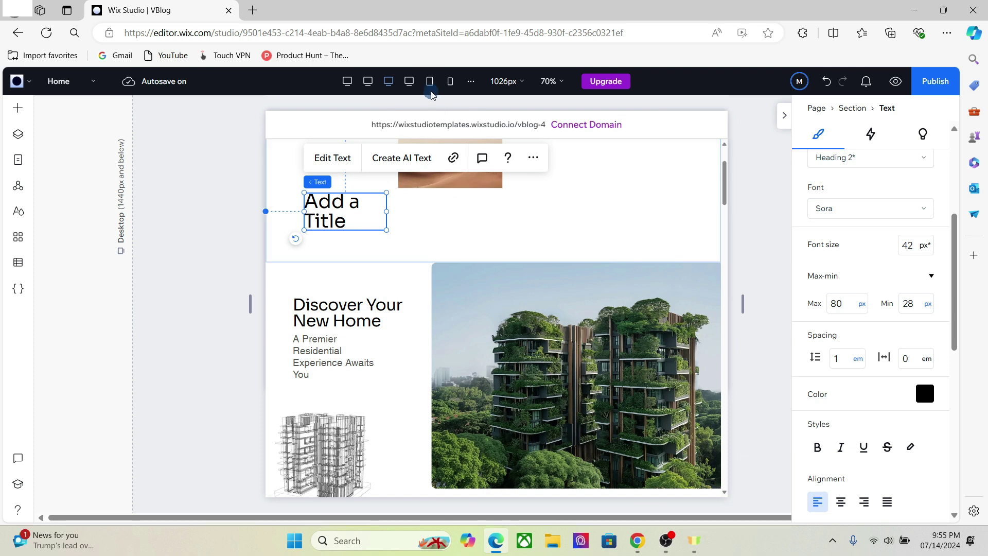
Step: Delete the 1441–1920 px breakpoint from the page's custom breakpoints
{"action": "left_click", "coordinate": [473, 83]}
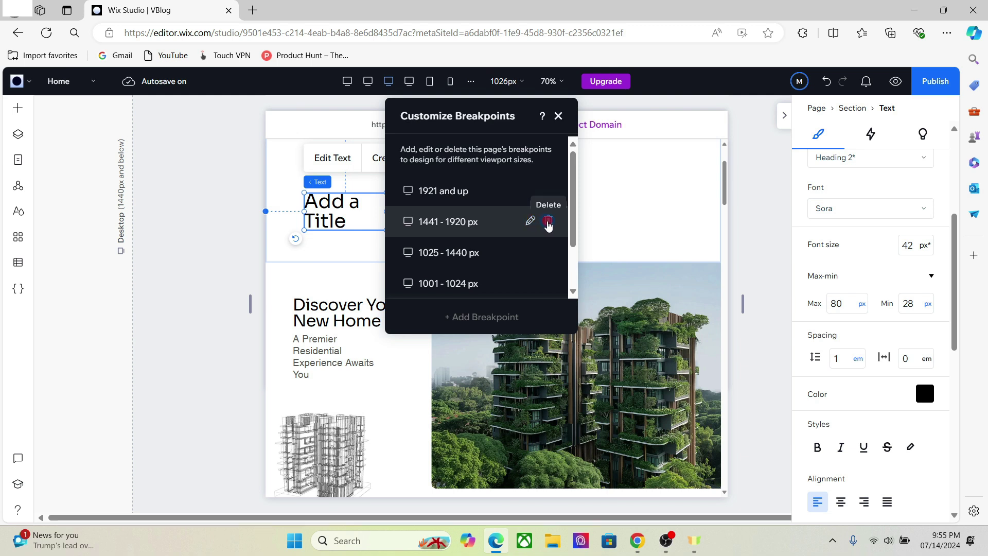
{"action": "left_click", "coordinate": [548, 222]}
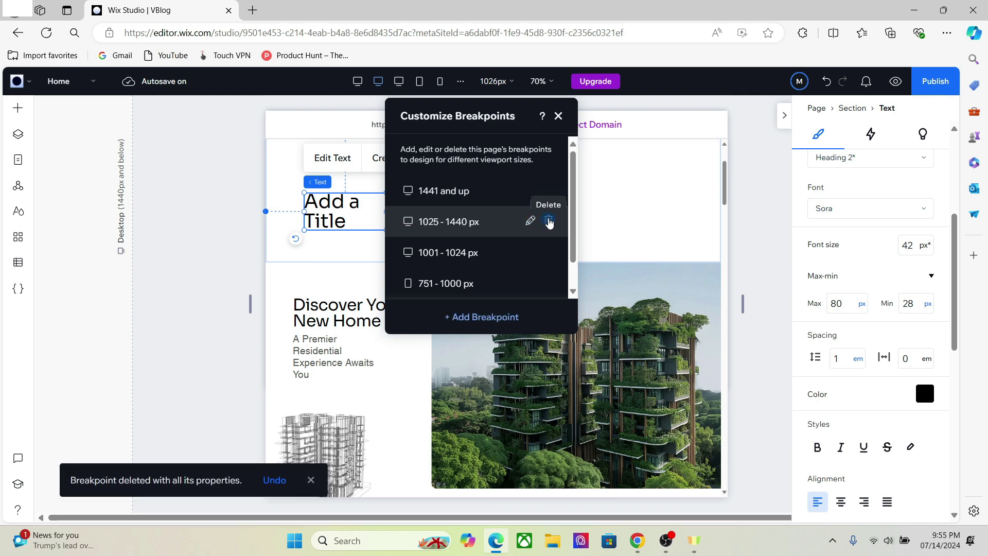
{"action": "left_click", "coordinate": [530, 221]}
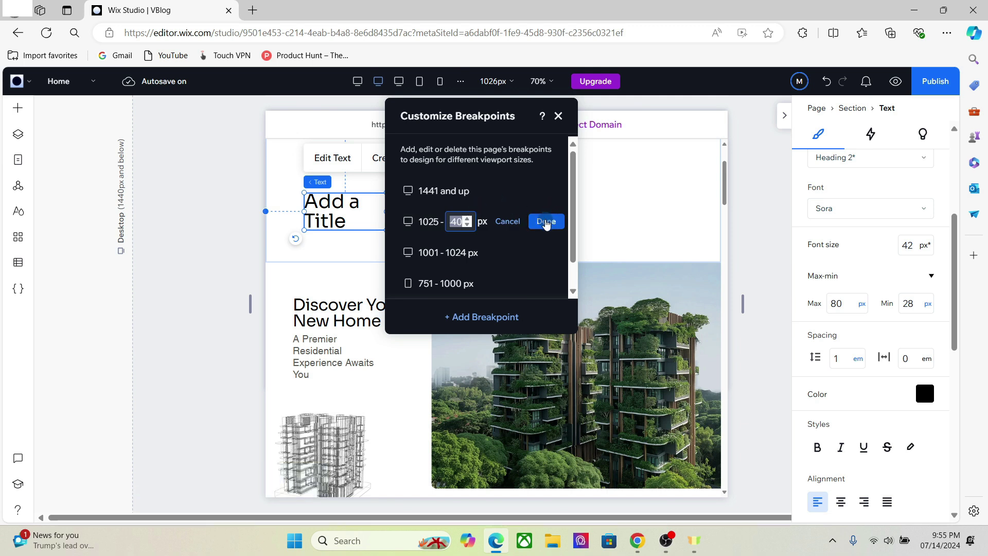
{"action": "left_click", "coordinate": [547, 222]}
{"action": "left_click", "coordinate": [502, 82]}
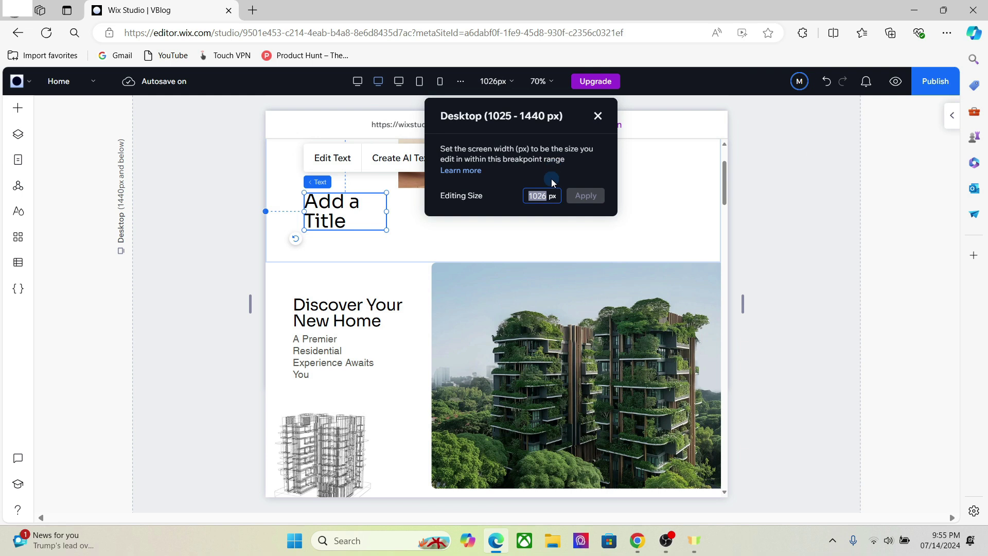
{"action": "left_click", "coordinate": [597, 117]}
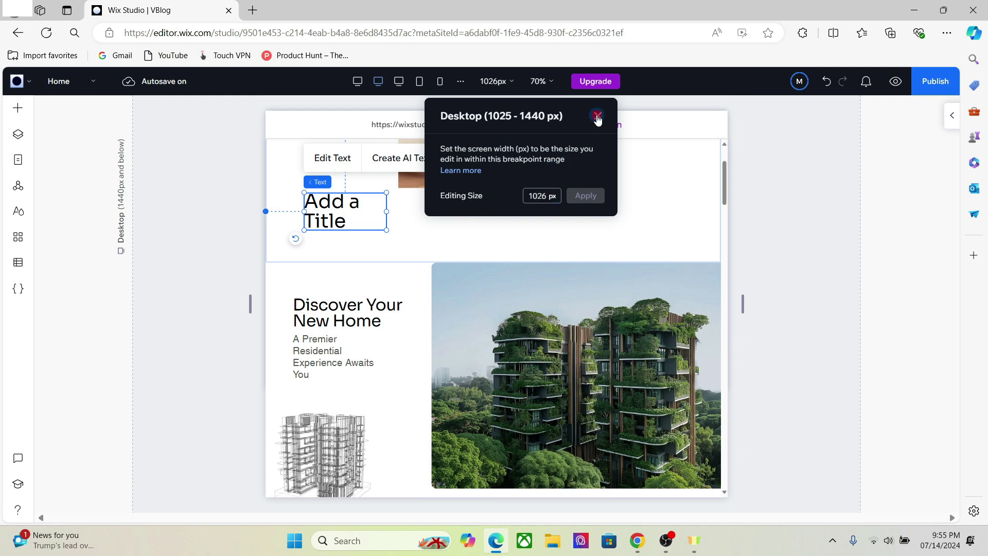
Step: Delete the 1025–1440 px and 1001–1024 px breakpoints from the page
{"action": "left_click", "coordinate": [453, 85]}
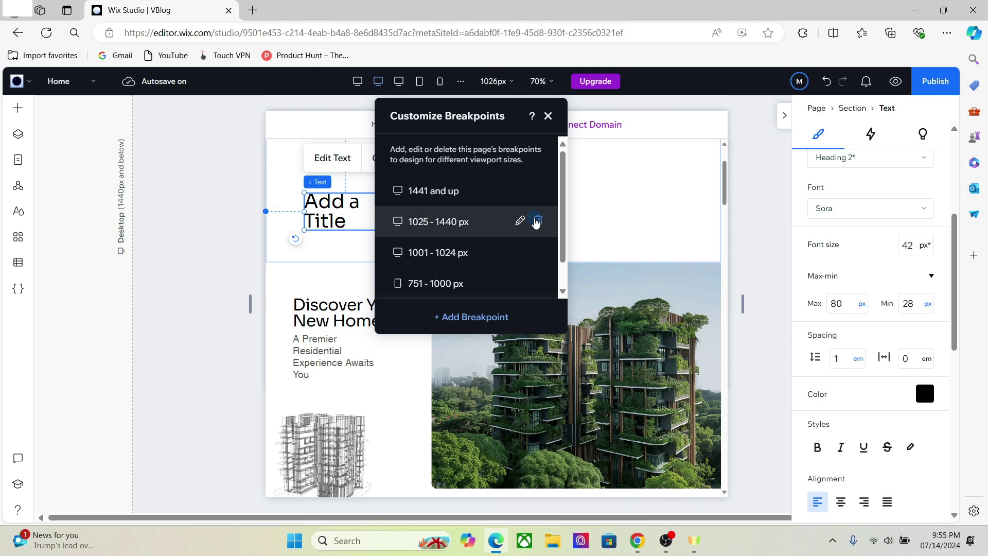
{"action": "left_click", "coordinate": [535, 221]}
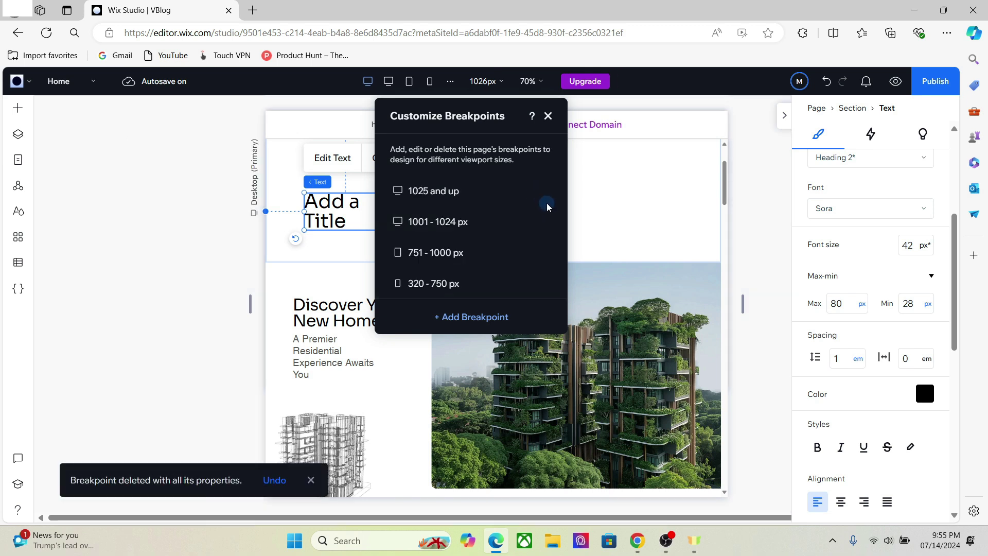
{"action": "left_click", "coordinate": [547, 219]}
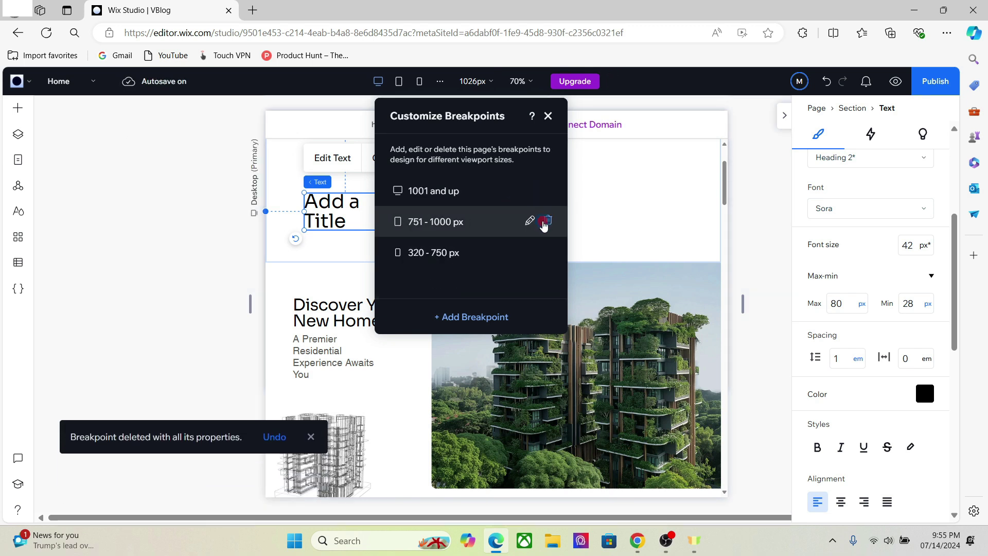
{"action": "left_click", "coordinate": [625, 202]}
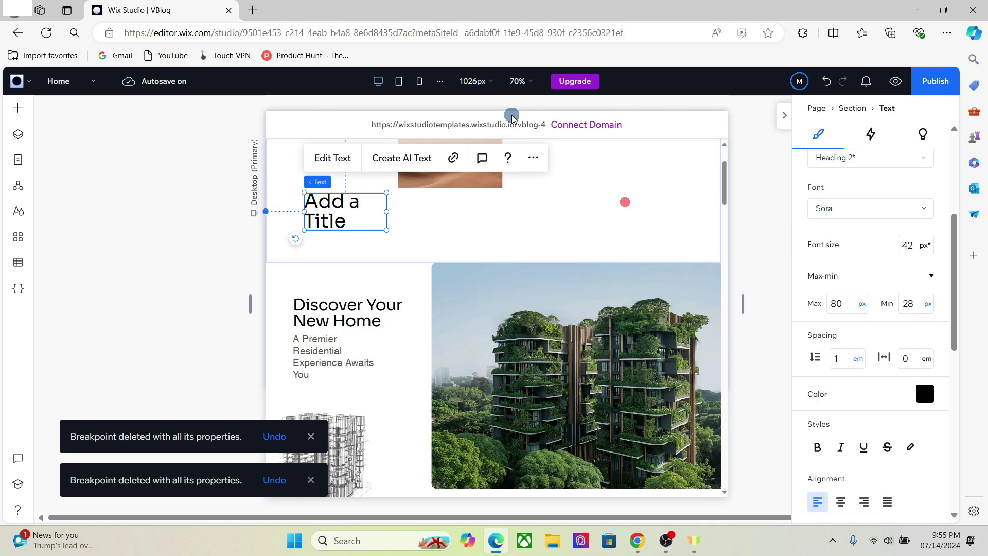
Step: Set the editing size of the primary desktop breakpoint to 1280 px
{"action": "left_click", "coordinate": [476, 82]}
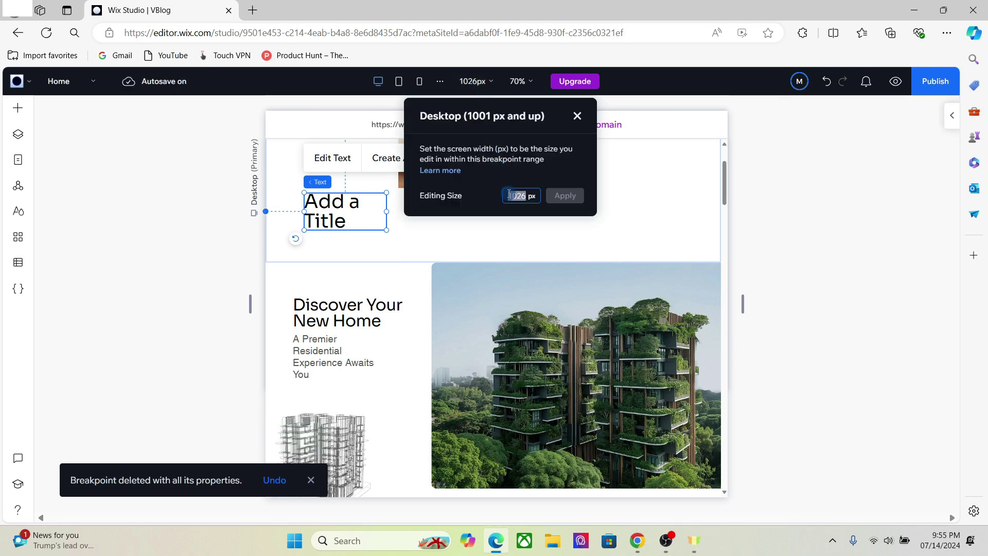
{"action": "type", "text": "12"}
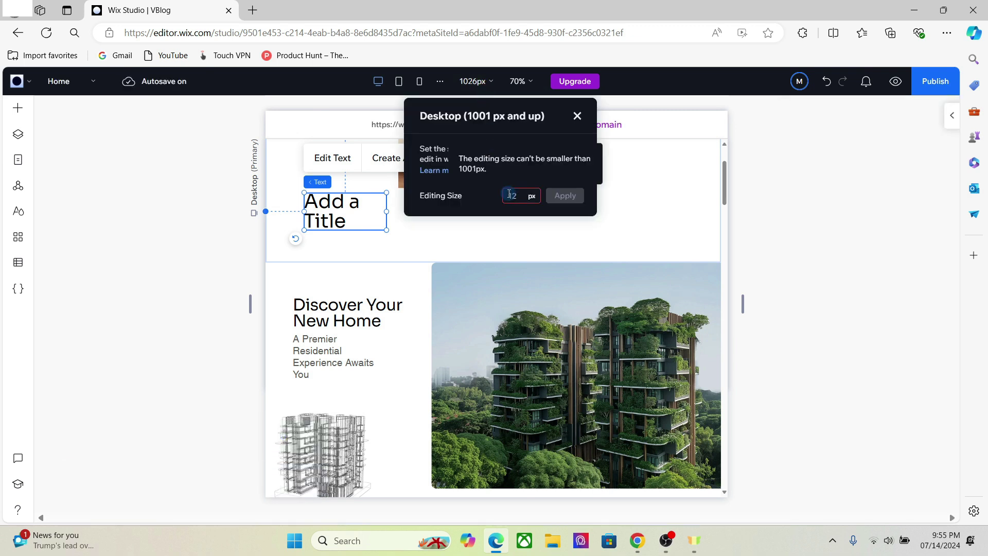
{"action": "type", "text": "80"}
{"action": "left_click", "coordinate": [567, 198]}
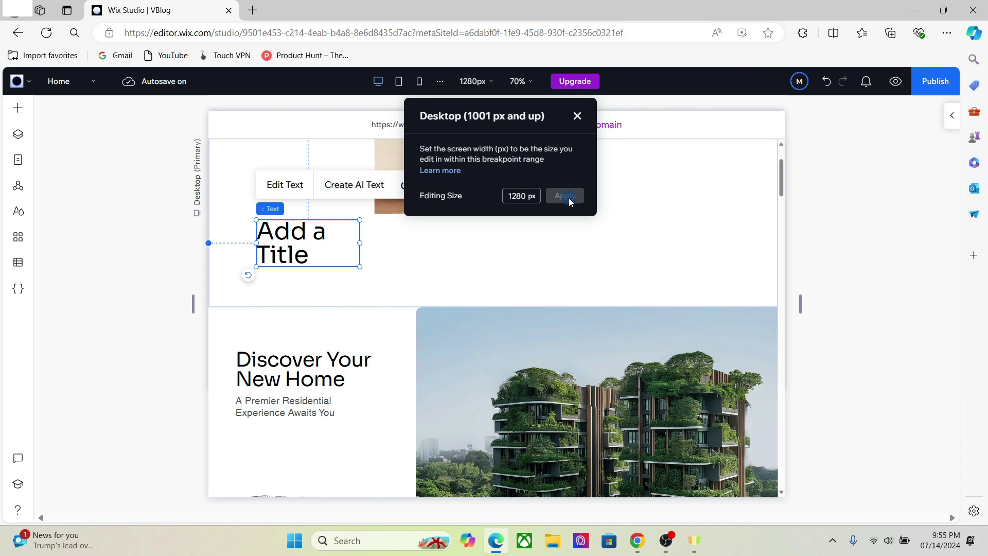
Step: Zoom the canvas to 100% and collapse the text element's inspector
{"action": "left_click", "coordinate": [523, 81]}
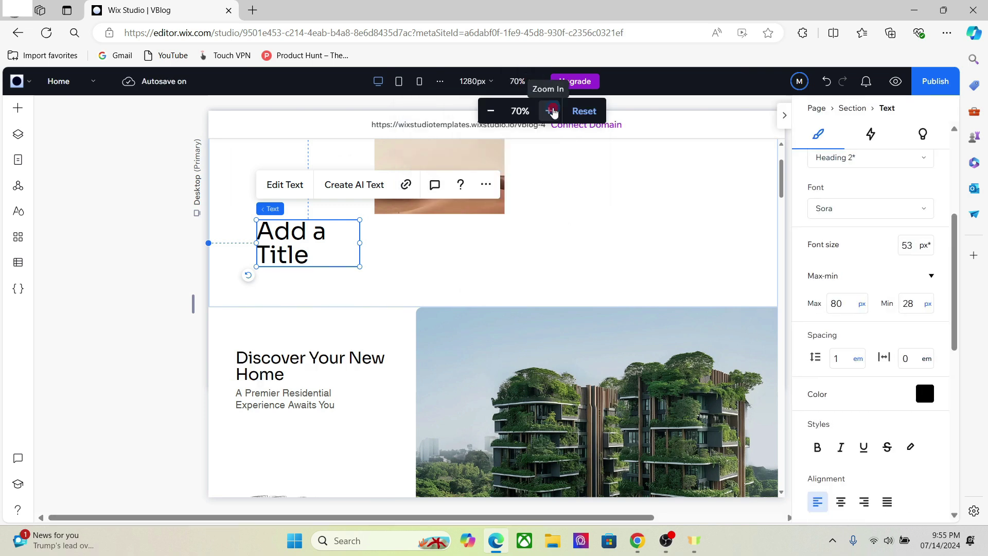
{"action": "left_click", "coordinate": [551, 110]}
{"action": "left_click", "coordinate": [550, 111]}
{"action": "left_click", "coordinate": [551, 111]}
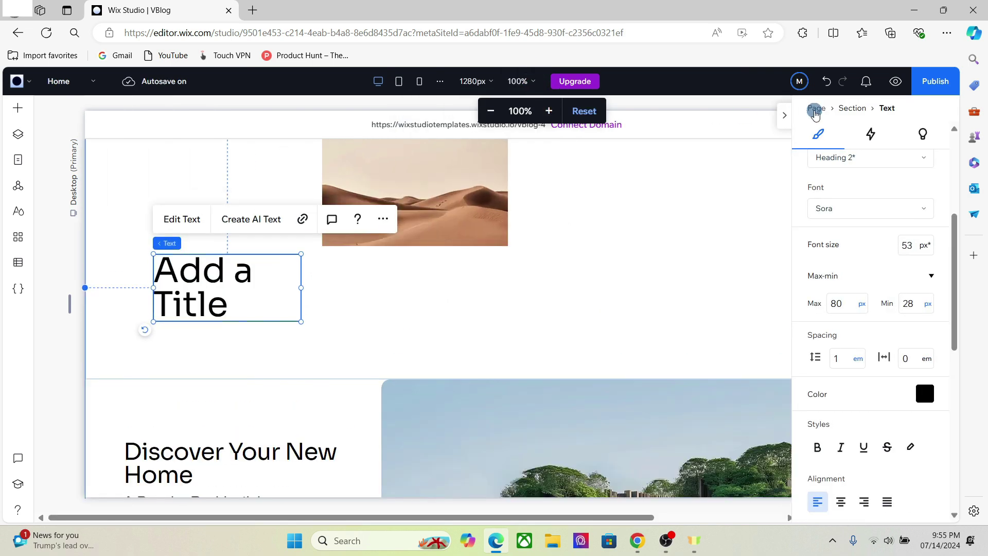
{"action": "left_click", "coordinate": [784, 115]}
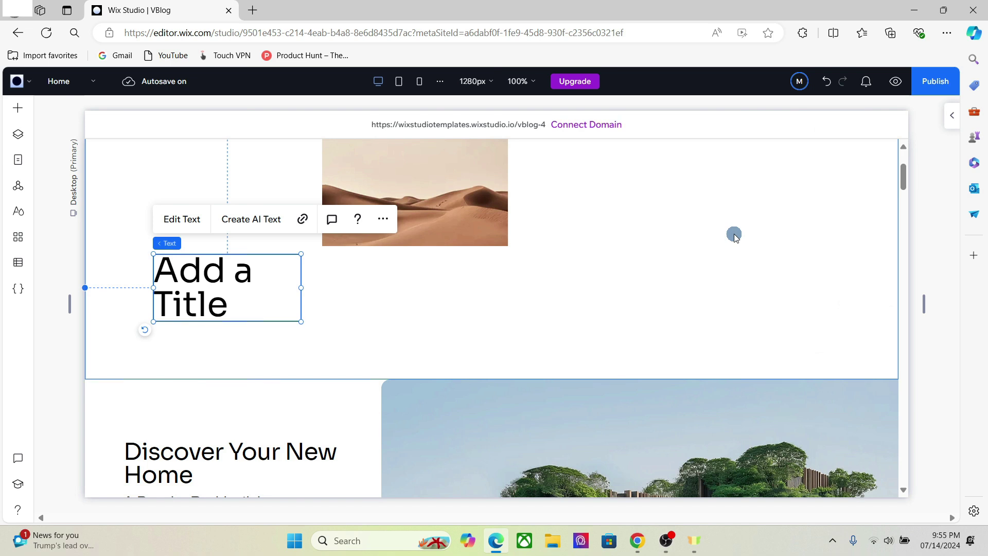